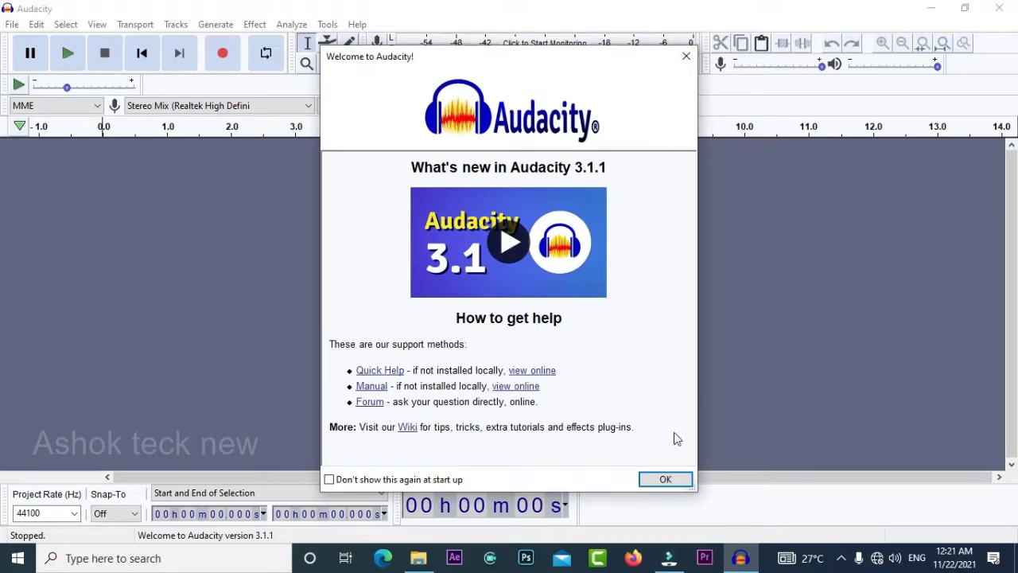
Dismiss the Audacity welcome dialog and switch to Wondershare Filmora
{"action": "left_click", "coordinate": [670, 479]}
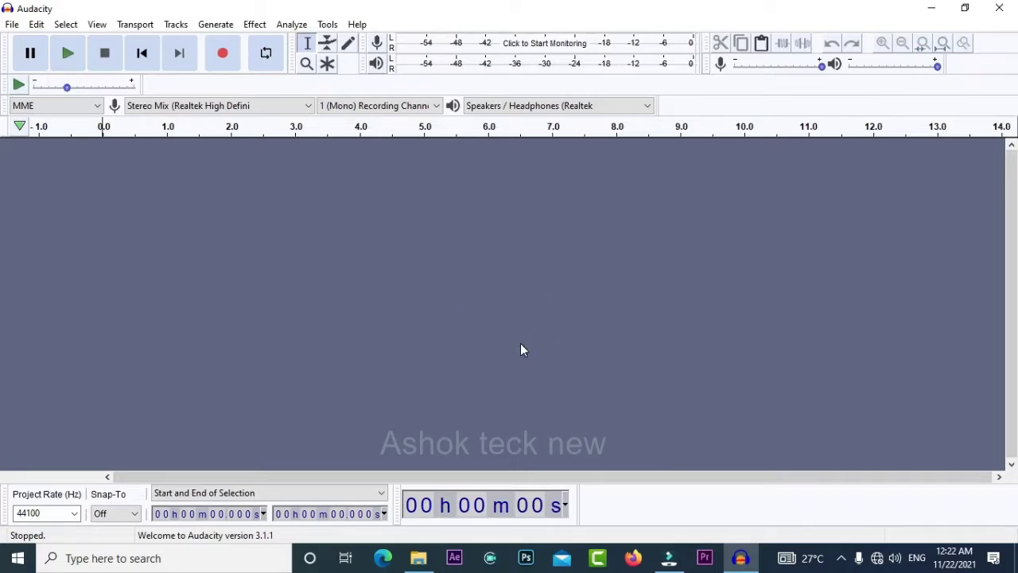
{"action": "left_click", "coordinate": [670, 558]}
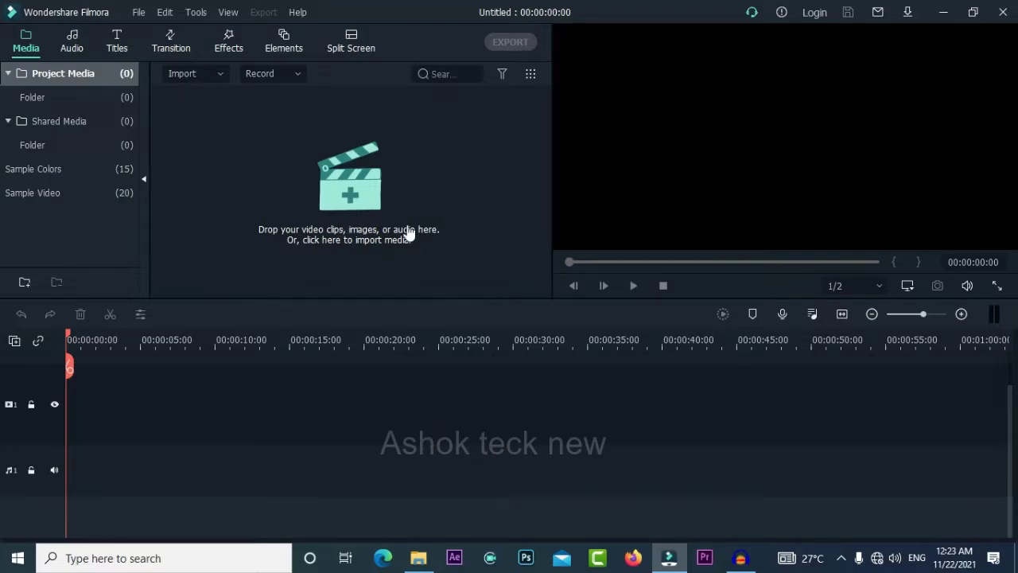
Import the "facebook new account cret" video from the "frem and bacround" folder in File Explorer and place it at the start of the video track
{"action": "left_click", "coordinate": [288, 177]}
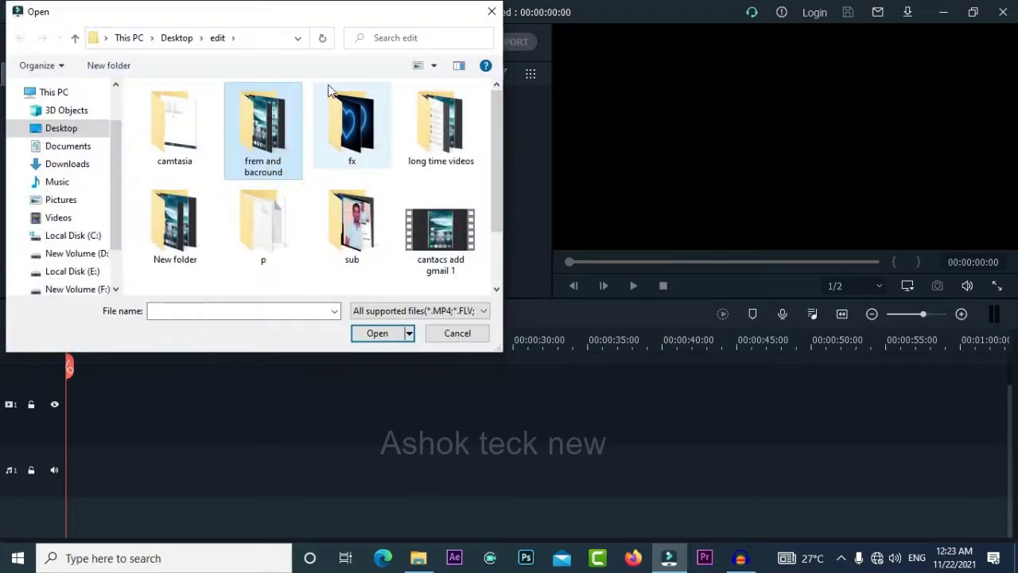
{"action": "left_click", "coordinate": [491, 12]}
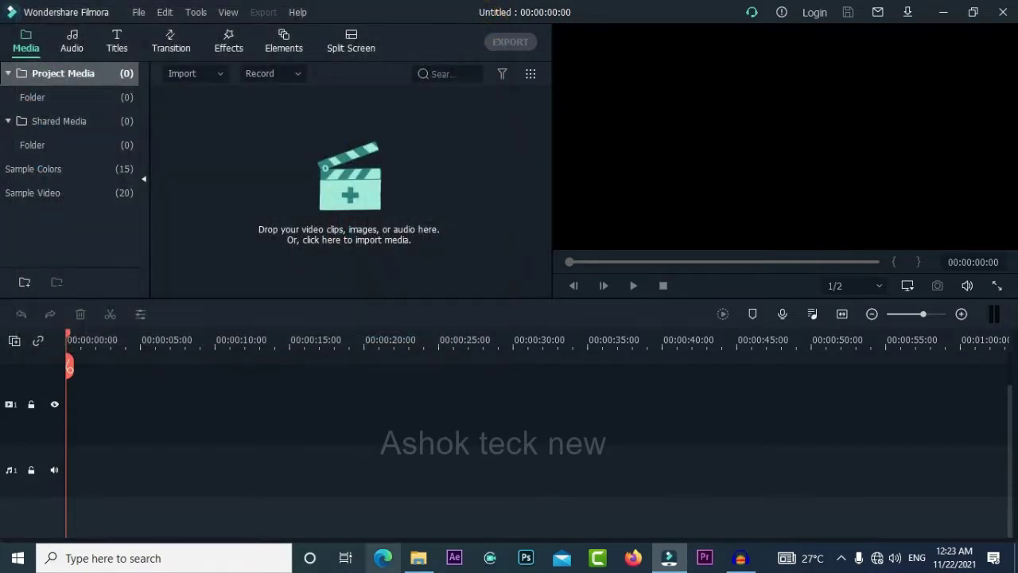
{"action": "left_click", "coordinate": [419, 558]}
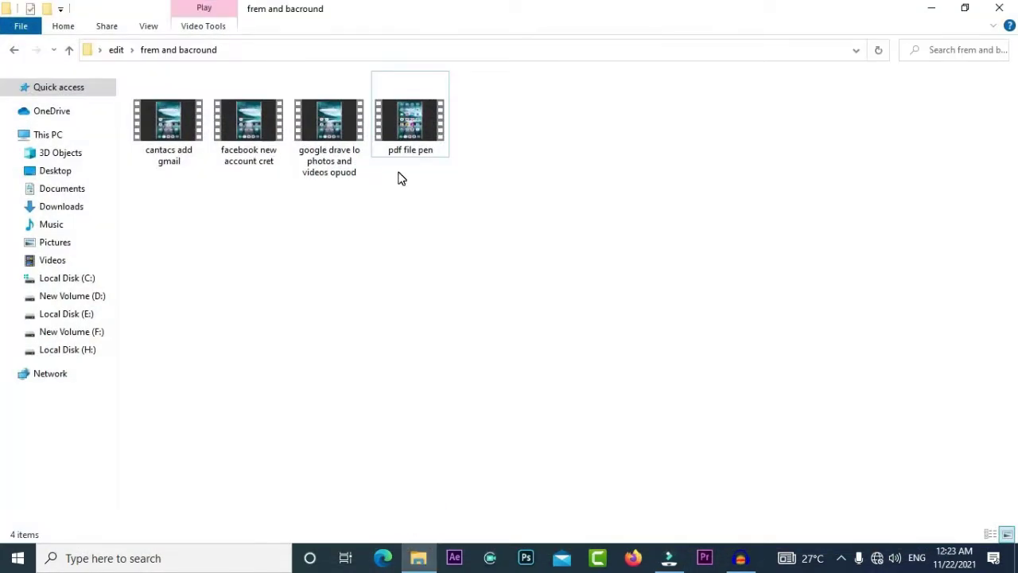
{"action": "left_click_drag", "start_coordinate": [249, 146], "coordinate": [357, 205]}
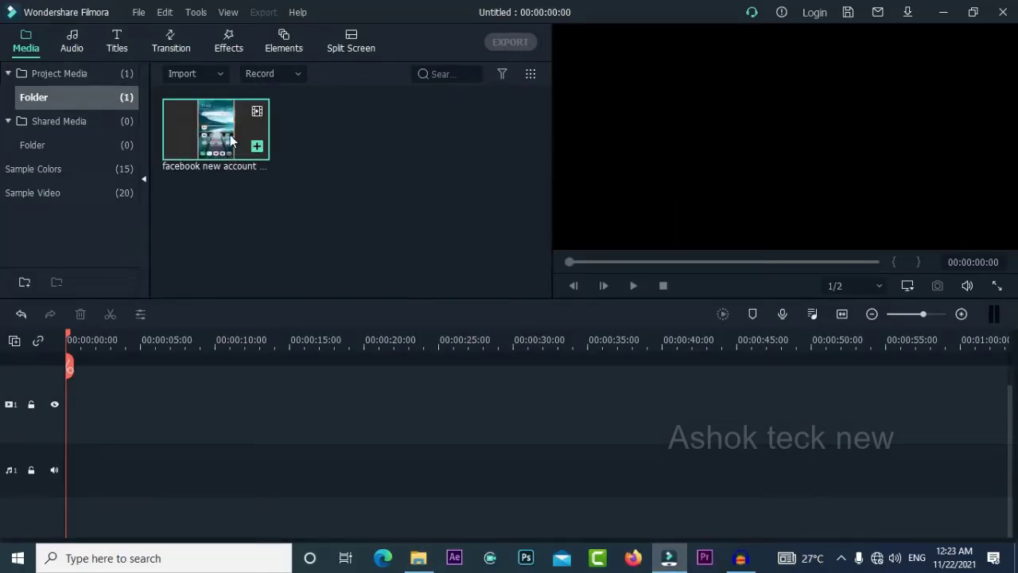
{"action": "left_click_drag", "start_coordinate": [215, 122], "coordinate": [2, 396]}
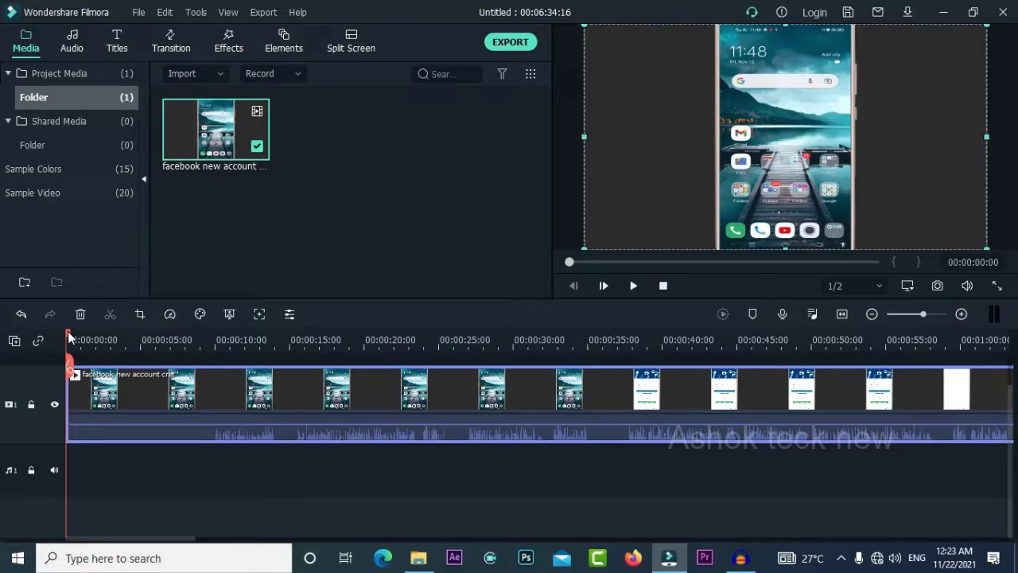
Scrub through the clip's opening on the timeline to just before the 10-second mark and preview its playback from there
{"action": "left_click_drag", "start_coordinate": [69, 336], "coordinate": [78, 336]}
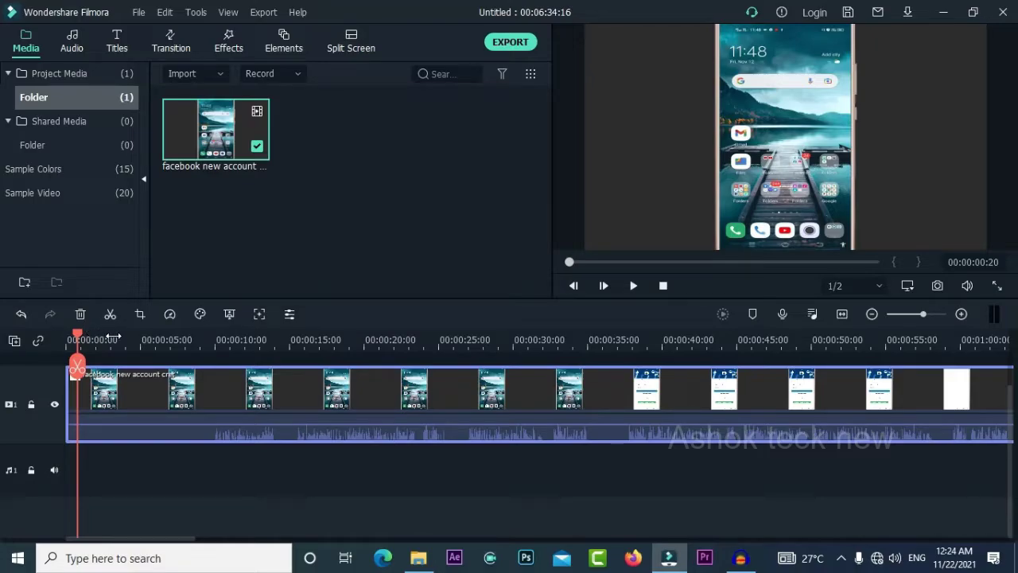
{"action": "left_click_drag", "start_coordinate": [81, 335], "coordinate": [138, 347]}
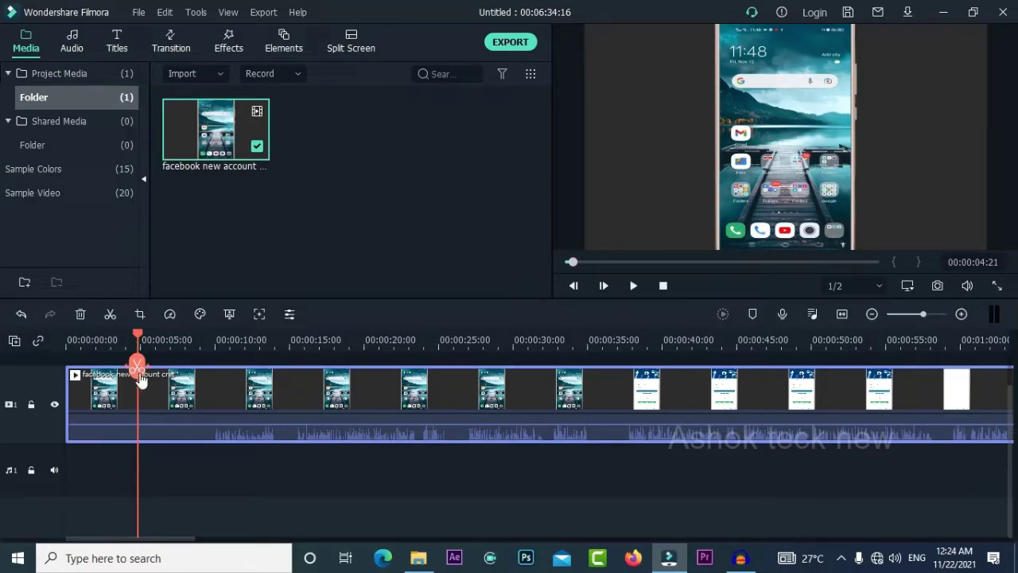
{"action": "left_click_drag", "start_coordinate": [137, 365], "coordinate": [80, 337]}
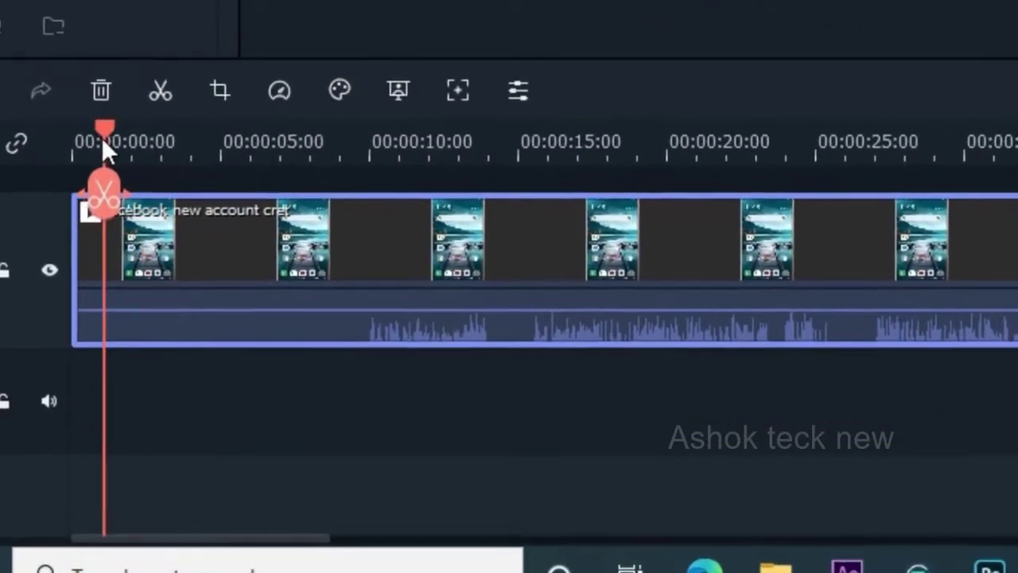
{"action": "mouse_move", "coordinate": [101, 140]}
{"action": "left_mouse_down"}
{"action": "mouse_move", "coordinate": [82, 138]}
{"action": "mouse_move", "coordinate": [291, 158]}
{"action": "mouse_move", "coordinate": [228, 172]}
{"action": "mouse_move", "coordinate": [84, 166]}
{"action": "mouse_move", "coordinate": [296, 185]}
{"action": "left_mouse_up"}
{"action": "left_click", "coordinate": [92, 128]}
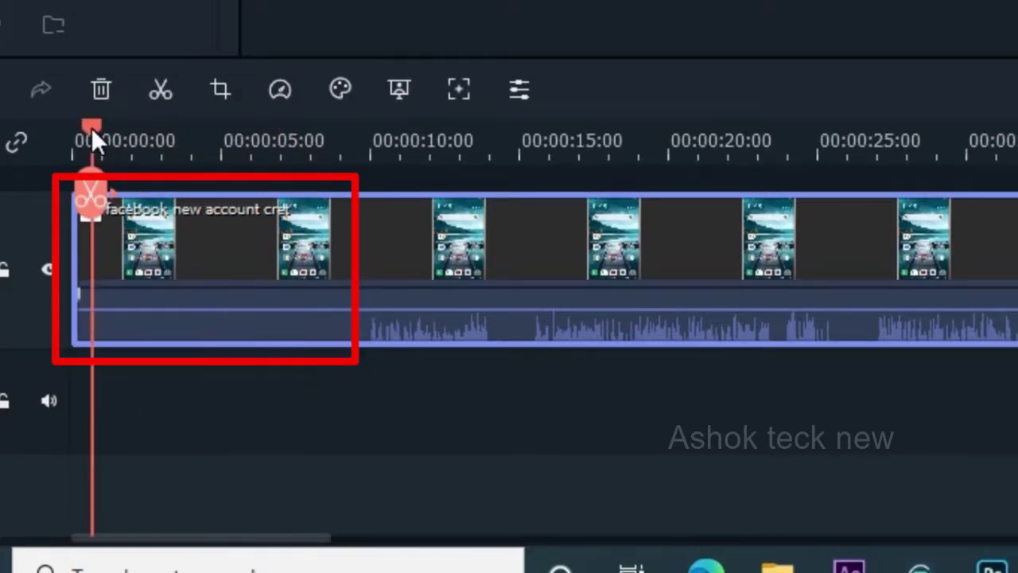
{"action": "left_click_drag", "start_coordinate": [89, 127], "coordinate": [367, 189]}
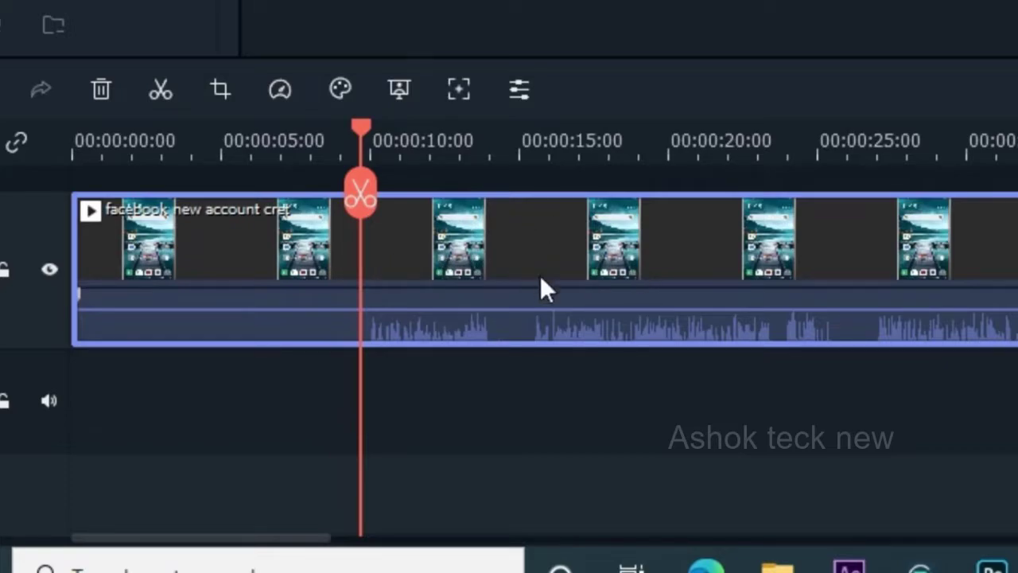
{"action": "key", "text": "space"}
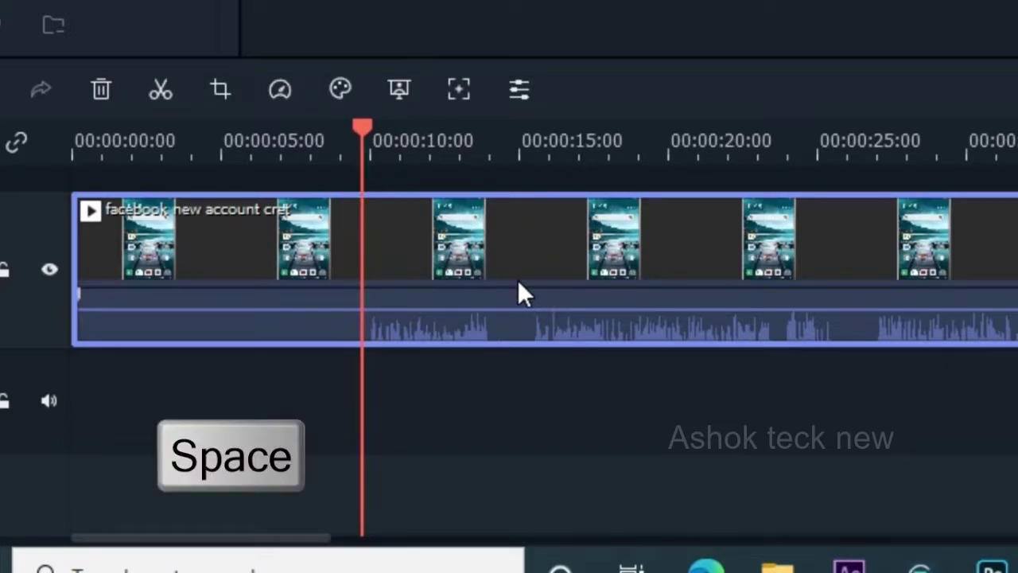
{"action": "key", "text": "space"}
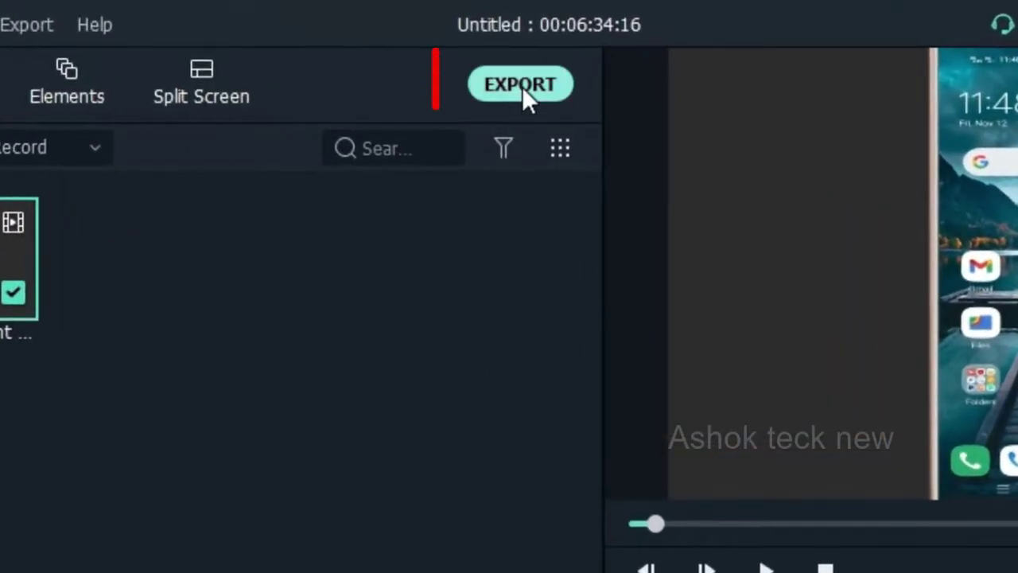
Export the timeline's audio to the computer as an MP3 file named My Audio and close the export window
{"action": "left_click", "coordinate": [522, 87]}
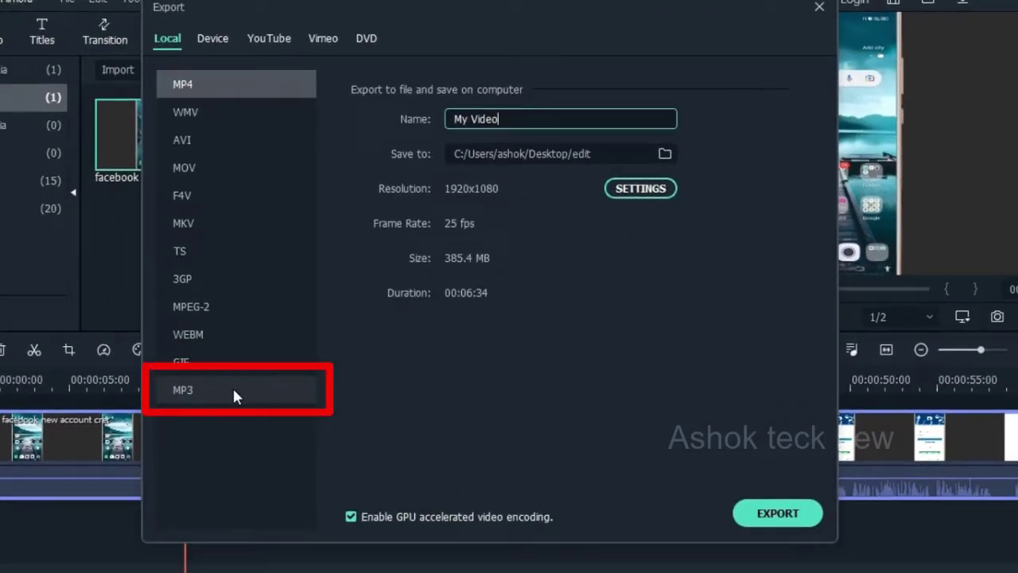
{"action": "left_click", "coordinate": [234, 389]}
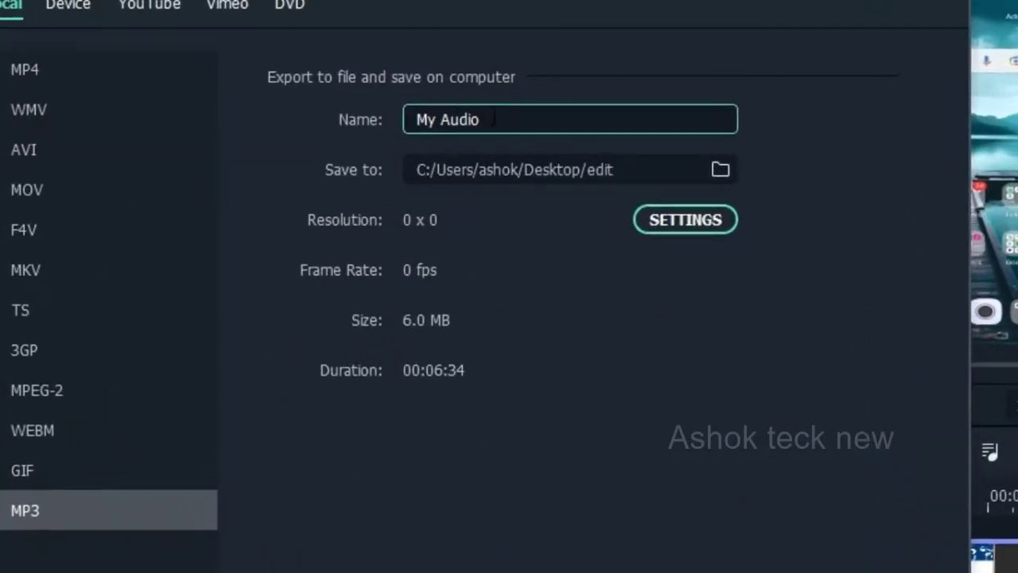
{"action": "left_click", "coordinate": [537, 121]}
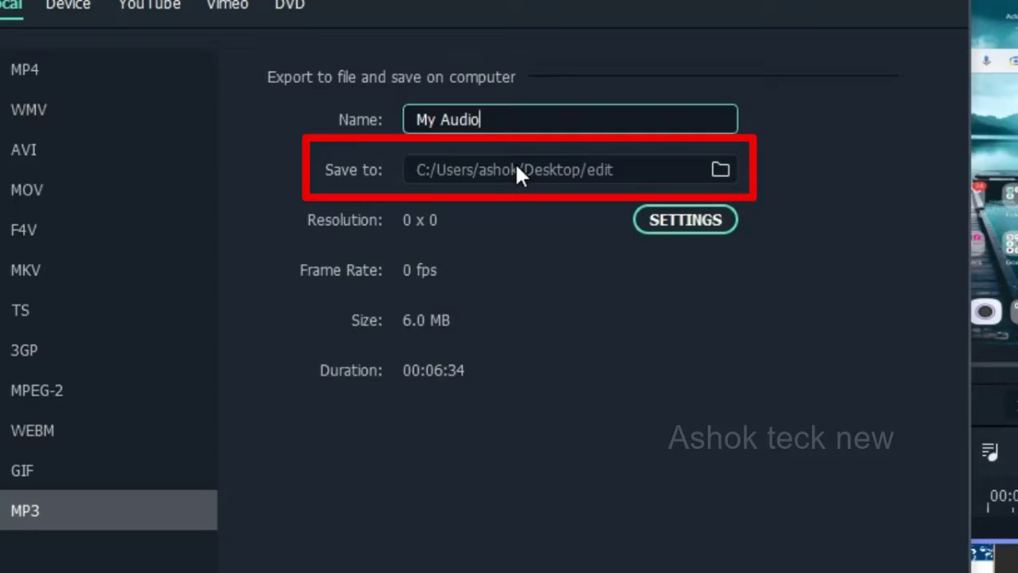
{"action": "left_click", "coordinate": [720, 171]}
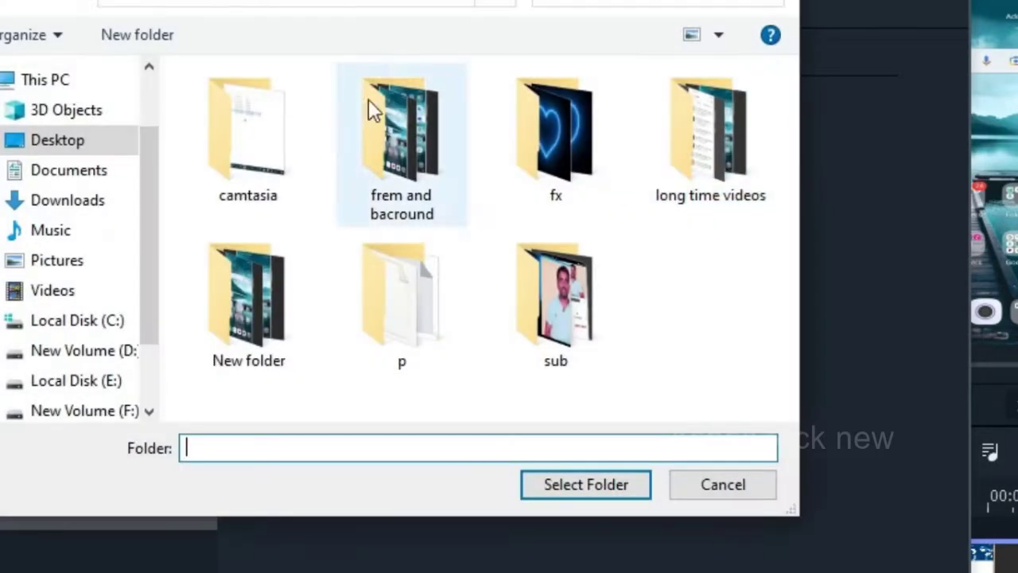
{"action": "left_click", "coordinate": [88, 148]}
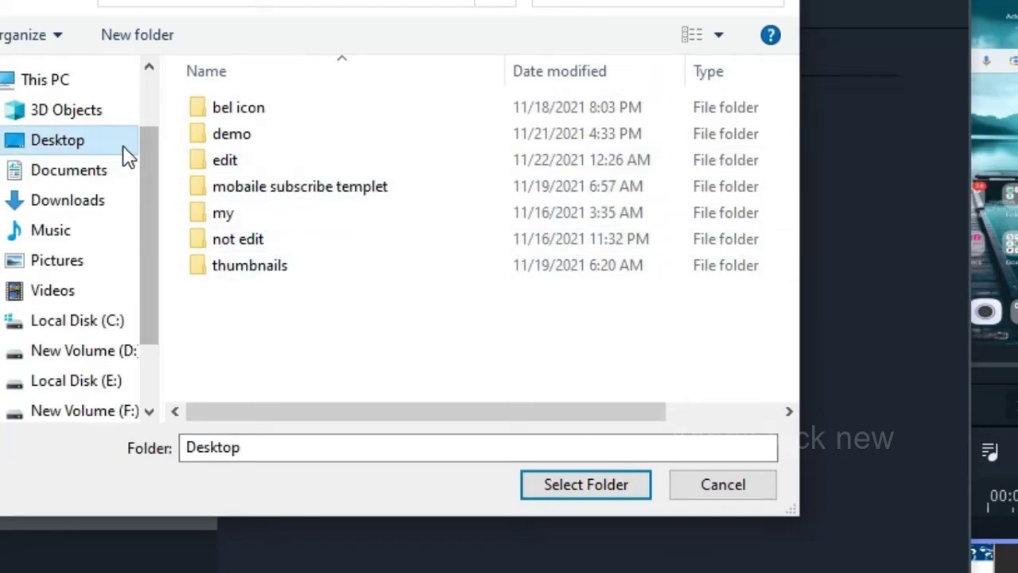
{"action": "scroll", "coordinate": [121, 330], "scroll_direction": "down", "scroll_amount": 1}
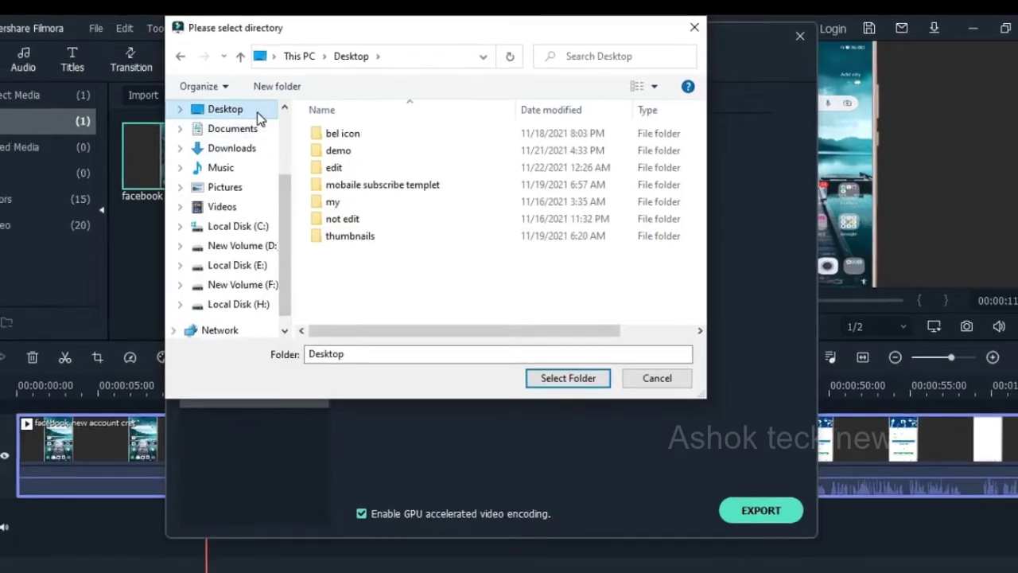
{"action": "left_click", "coordinate": [569, 384]}
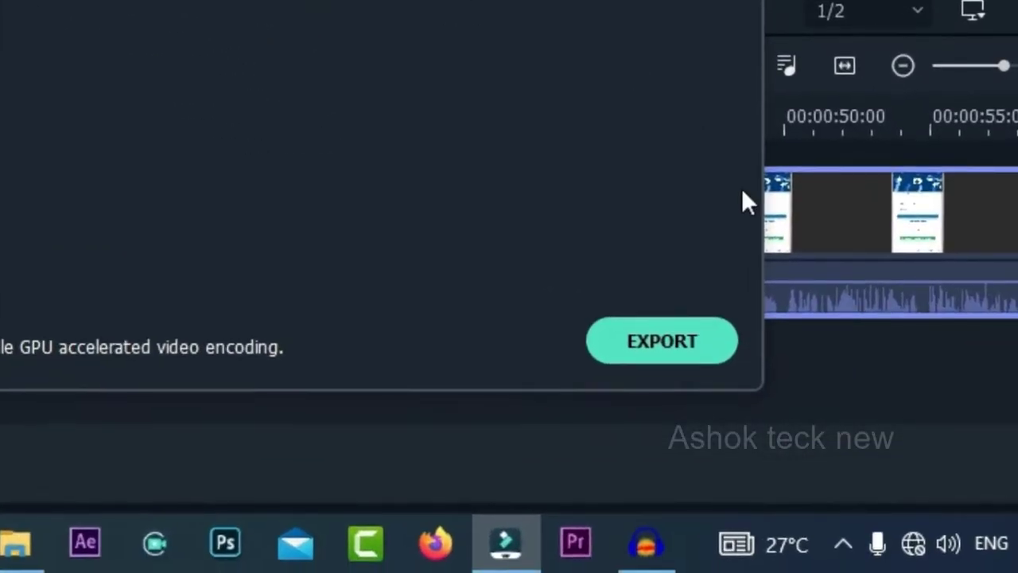
{"action": "left_click", "coordinate": [678, 342]}
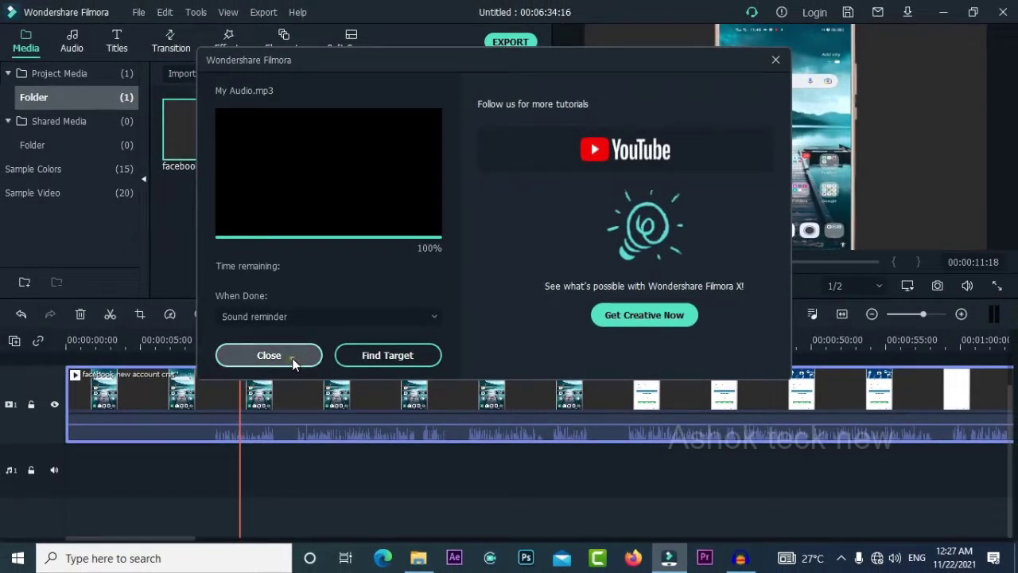
{"action": "left_click", "coordinate": [292, 358]}
Load the My Audio file from the edit folder in File Explorer into Audacity, and remove the resulting track
{"action": "left_click", "coordinate": [675, 565]}
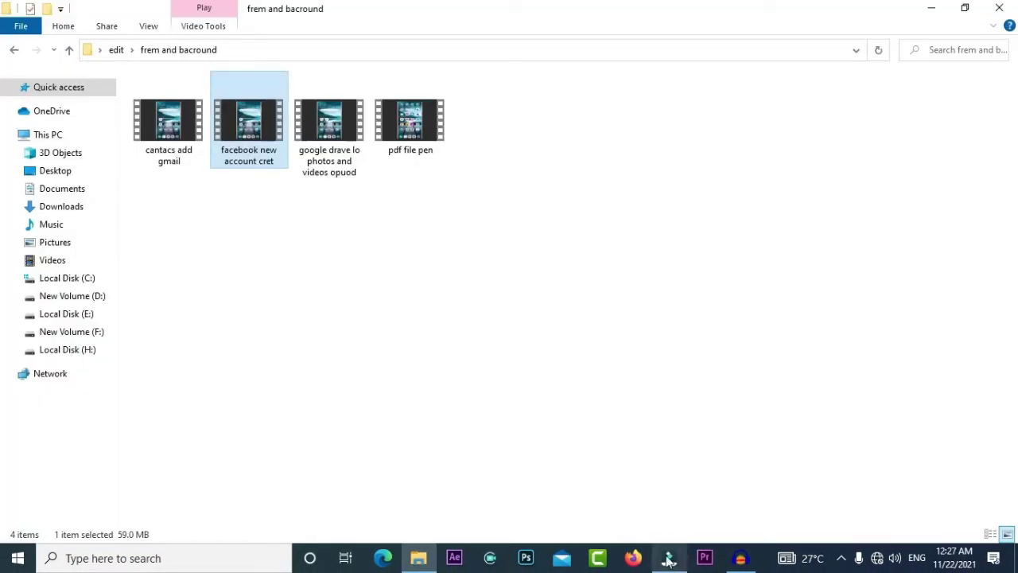
{"action": "key", "text": "BackSpace"}
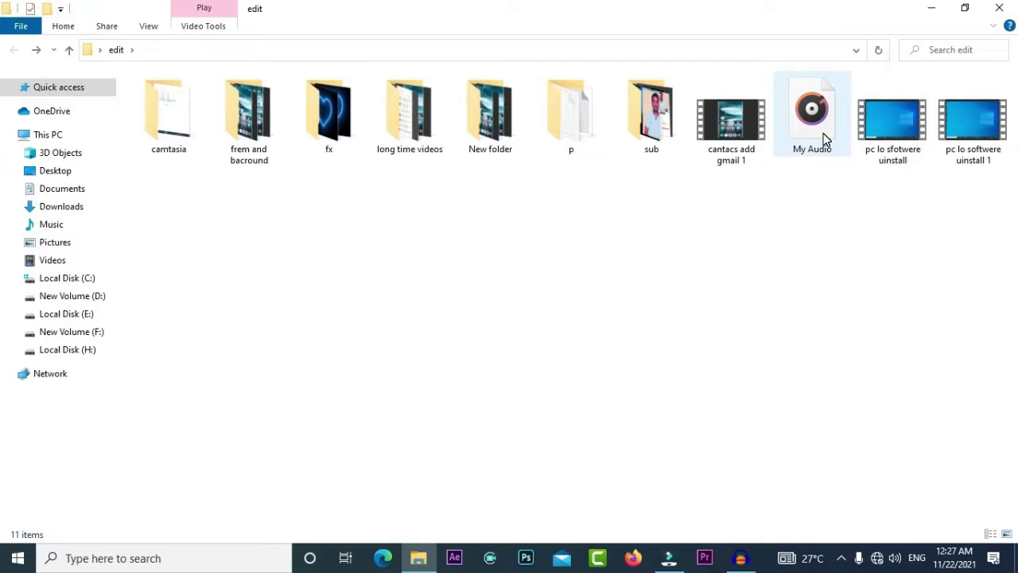
{"action": "left_click_drag", "start_coordinate": [821, 121], "coordinate": [525, 302]}
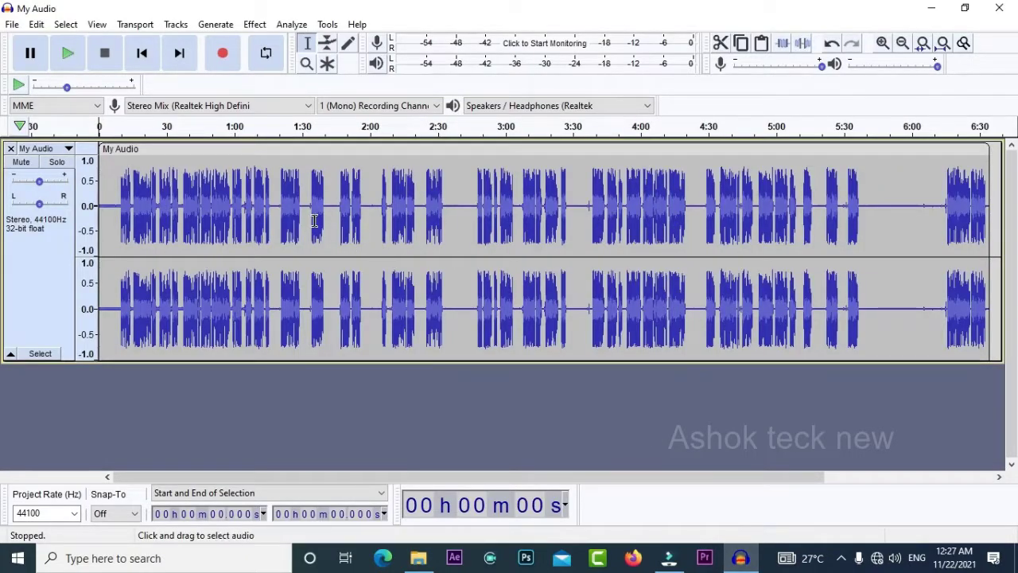
{"action": "left_click", "coordinate": [10, 149]}
Import My Audio from the edit folder with Audacity's audio import command, and delete the imported track
{"action": "left_click", "coordinate": [12, 24]}
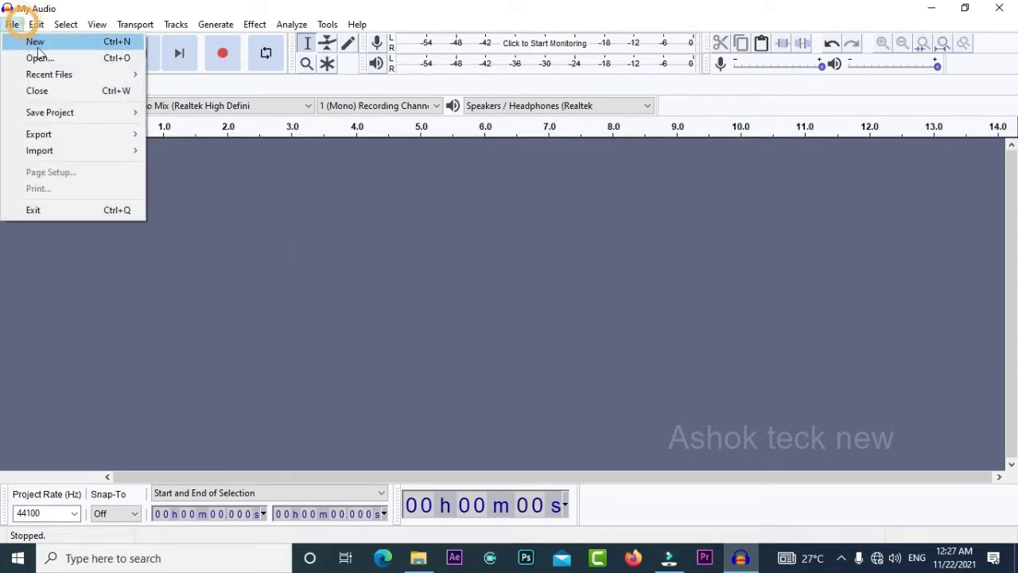
{"action": "mouse_move", "coordinate": [70, 156]}
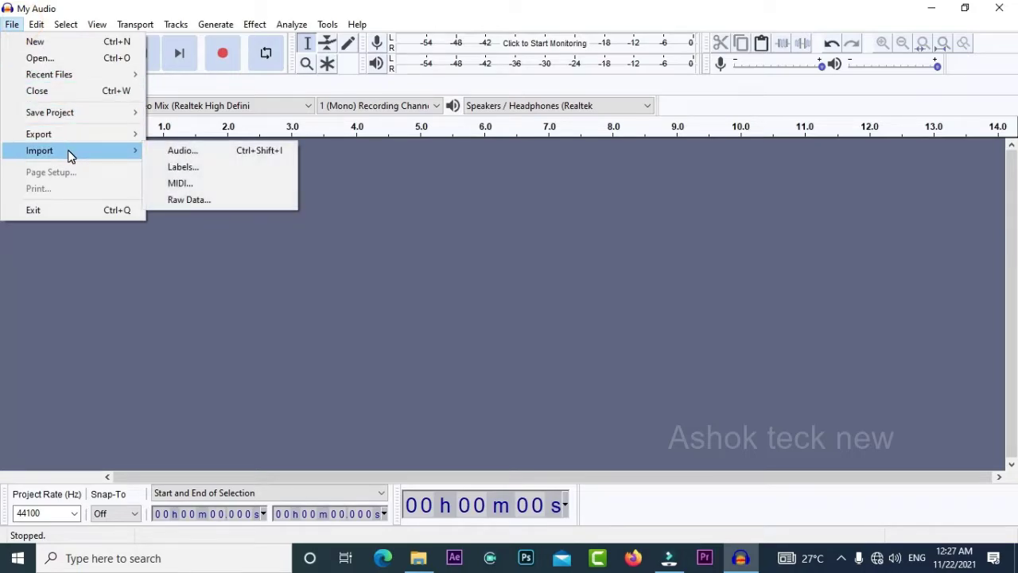
{"action": "left_click", "coordinate": [180, 150]}
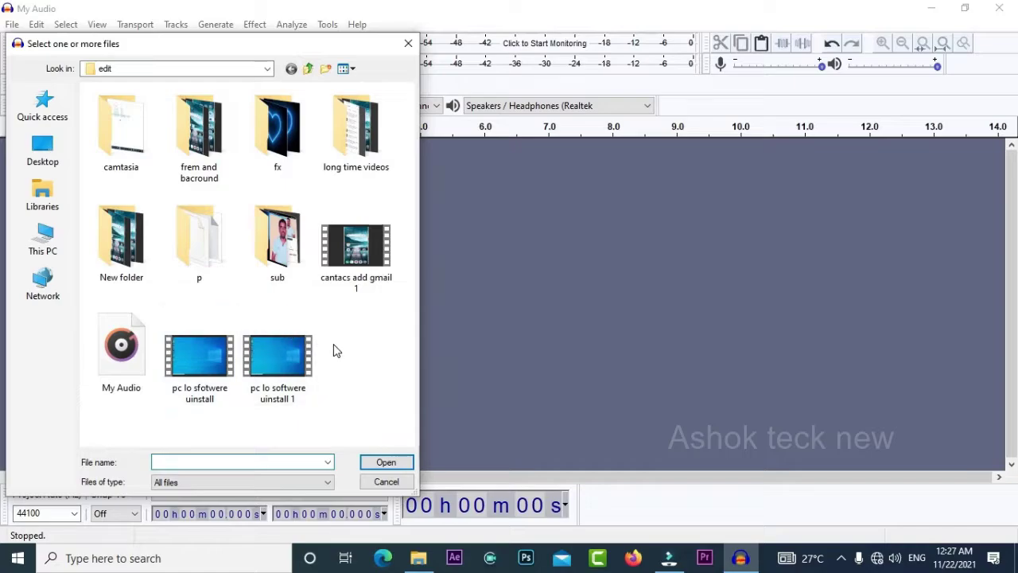
{"action": "left_click", "coordinate": [135, 362]}
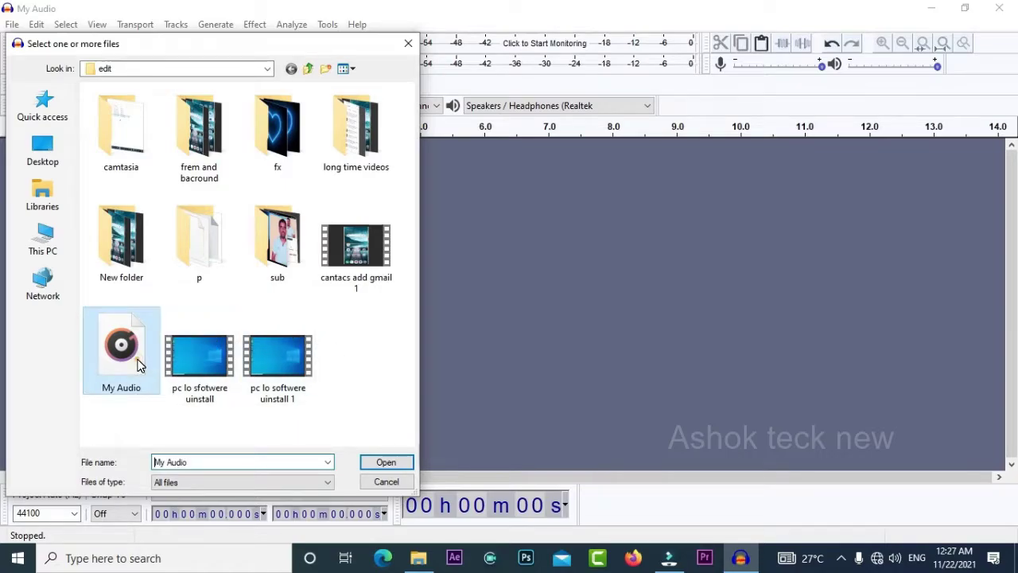
{"action": "left_click", "coordinate": [400, 461]}
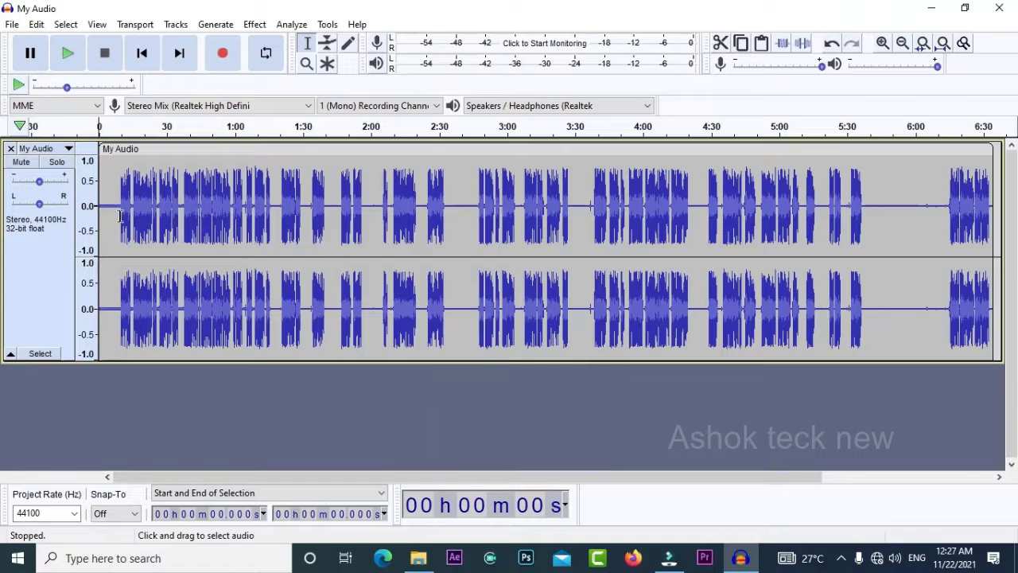
{"action": "left_click", "coordinate": [10, 148]}
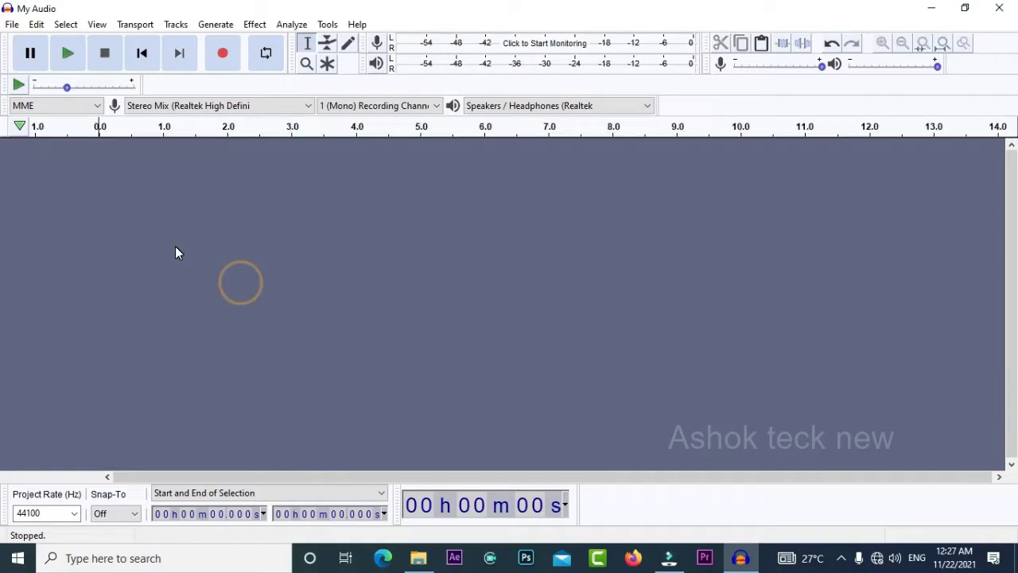
{"action": "left_click", "coordinate": [12, 24]}
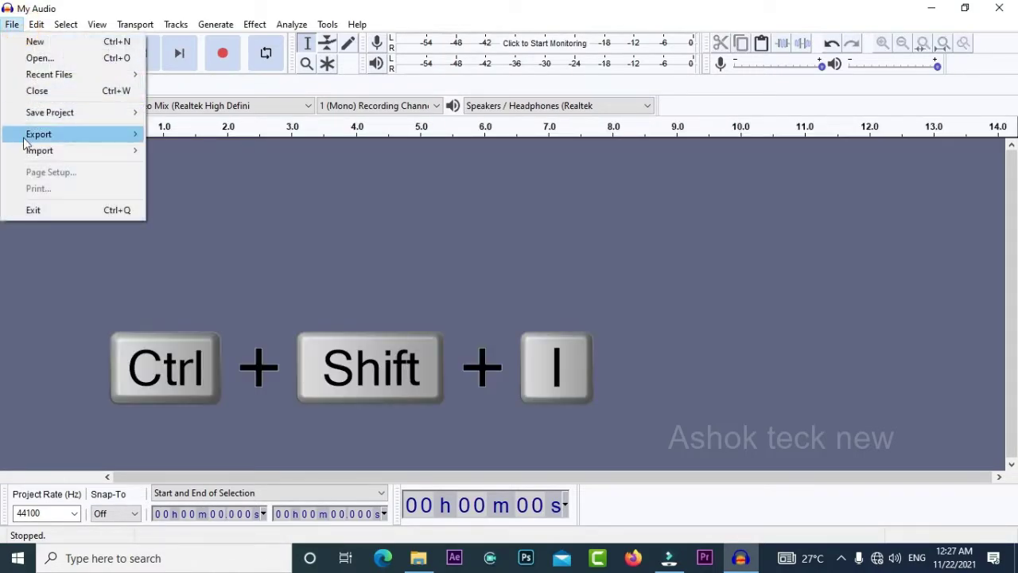
{"action": "mouse_move", "coordinate": [38, 159]}
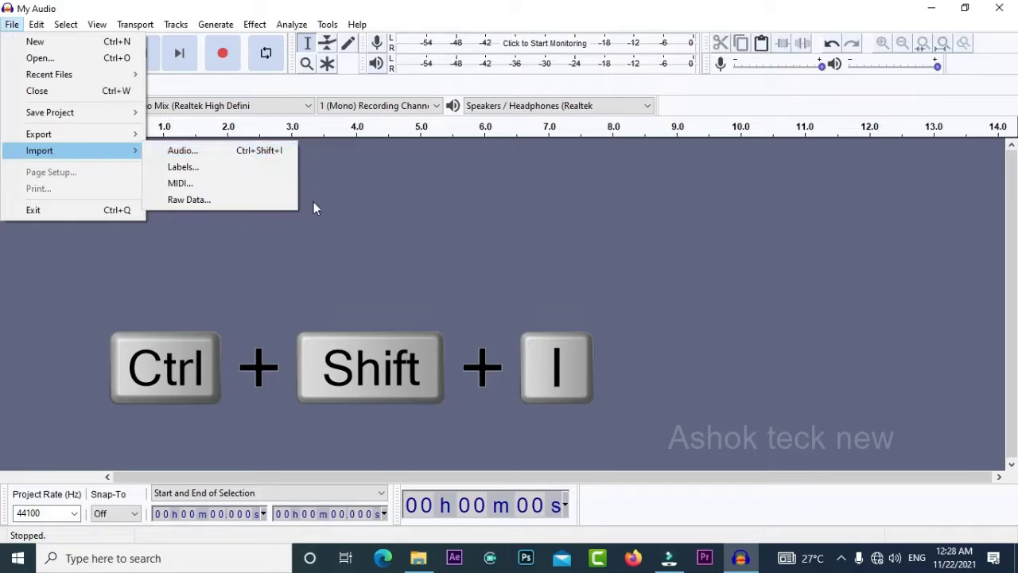
{"action": "left_click", "coordinate": [488, 294]}
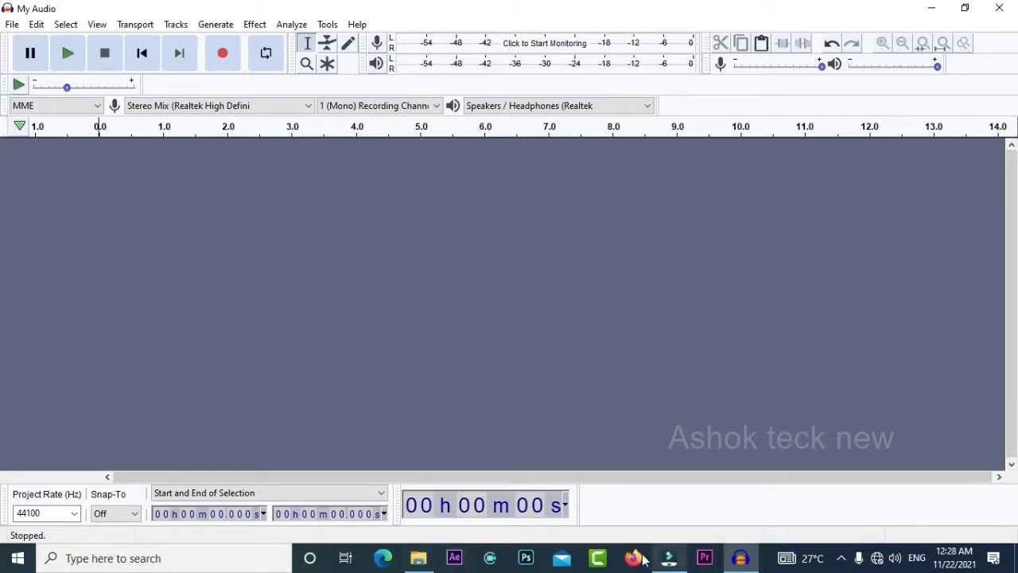
Load the My Audio file from the edit folder in File Explorer into the empty Audacity project
{"action": "left_click", "coordinate": [420, 561]}
{"action": "left_click_drag", "start_coordinate": [820, 118], "coordinate": [298, 292]}
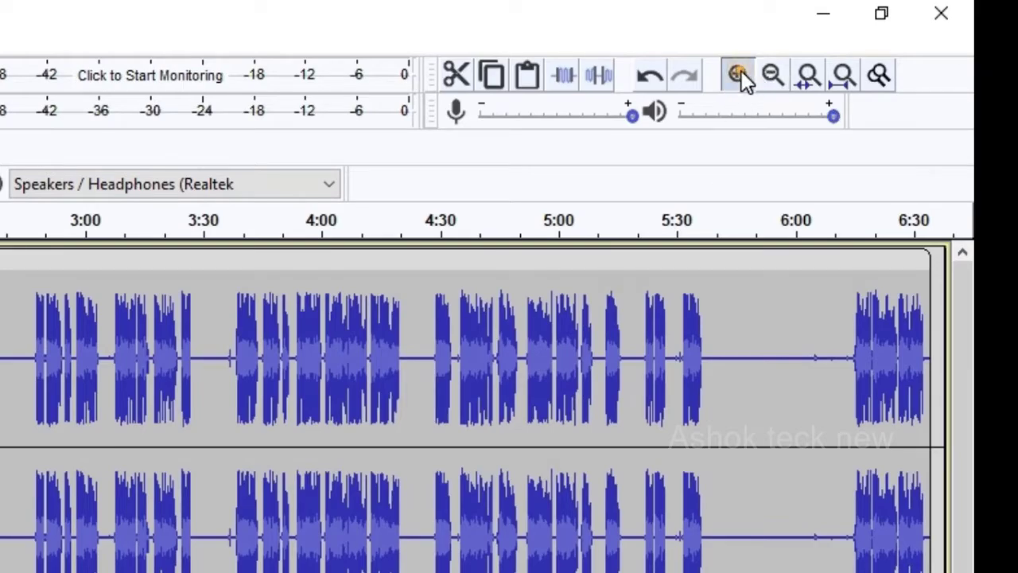
Play the silent opening of My Audio from about 0.9 to 9.3 s, and the speech from about 9.9 to 11.9 s
{"action": "left_click", "coordinate": [739, 73]}
{"action": "left_click", "coordinate": [738, 74]}
{"action": "left_click", "coordinate": [738, 74]}
{"action": "left_click", "coordinate": [739, 74]}
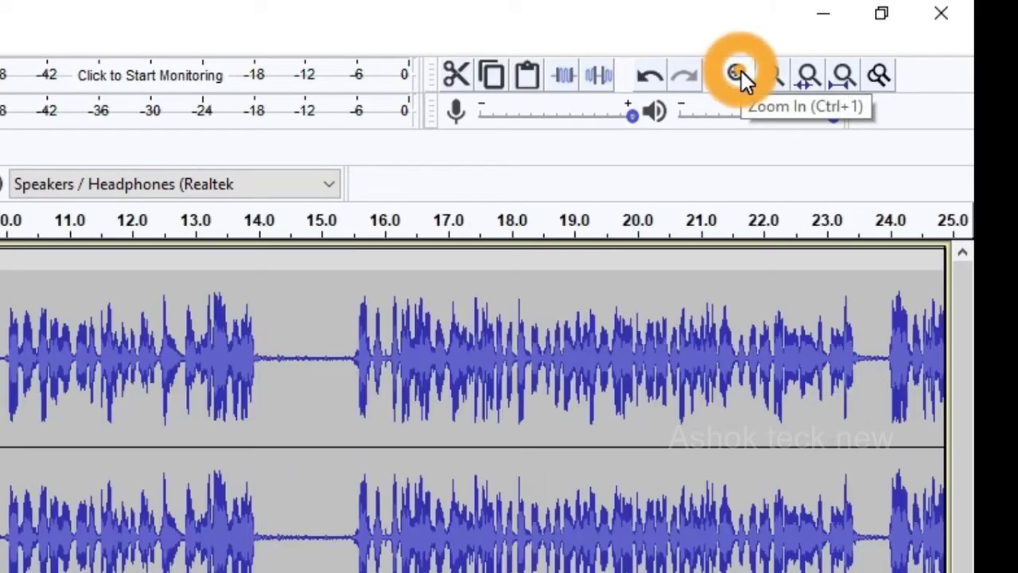
{"action": "left_click", "coordinate": [738, 74]}
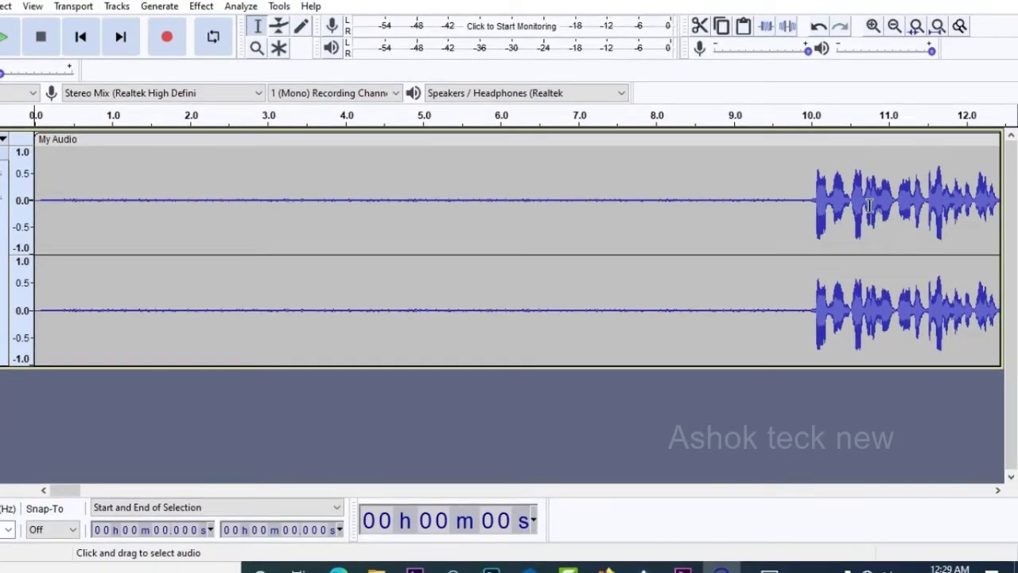
{"action": "left_click_drag", "start_coordinate": [107, 199], "coordinate": [752, 239]}
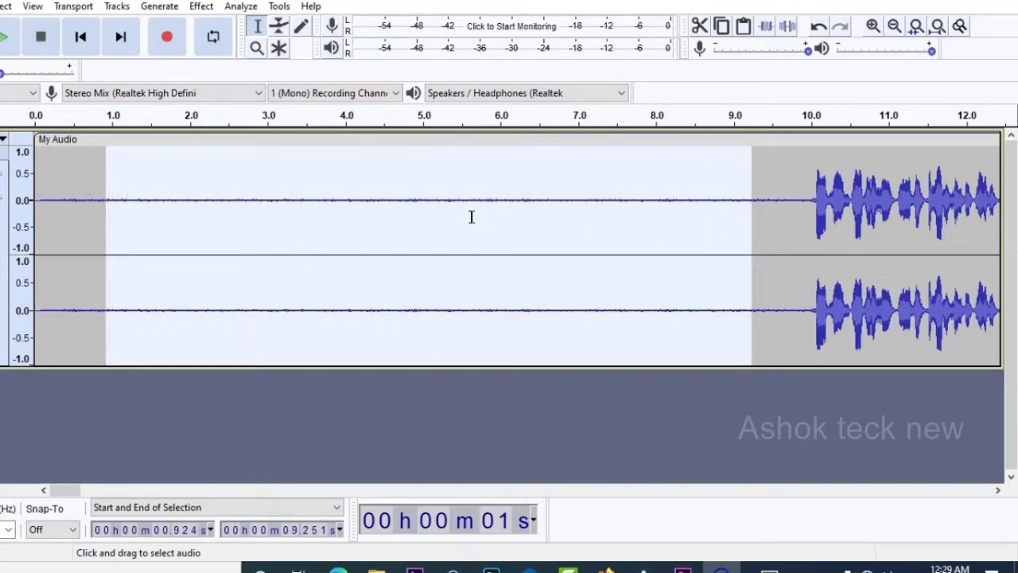
{"action": "key", "text": "space"}
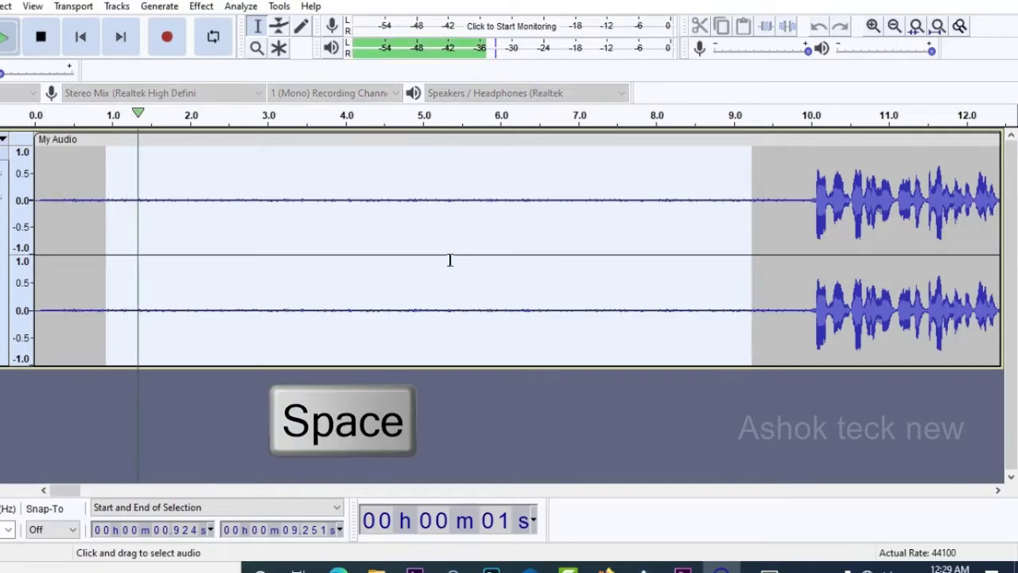
{"action": "key", "text": "space"}
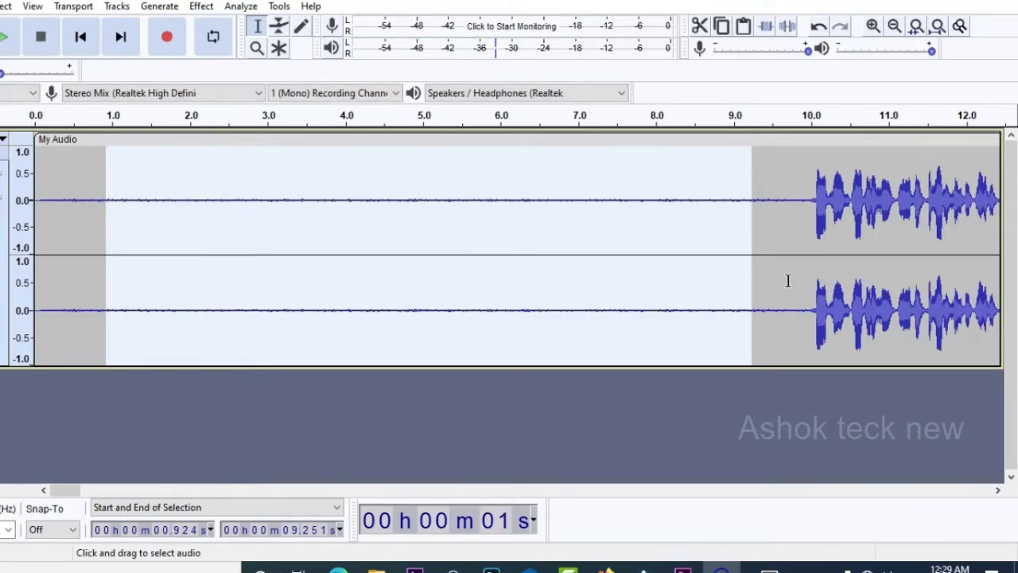
{"action": "left_click_drag", "start_coordinate": [804, 224], "coordinate": [957, 226]}
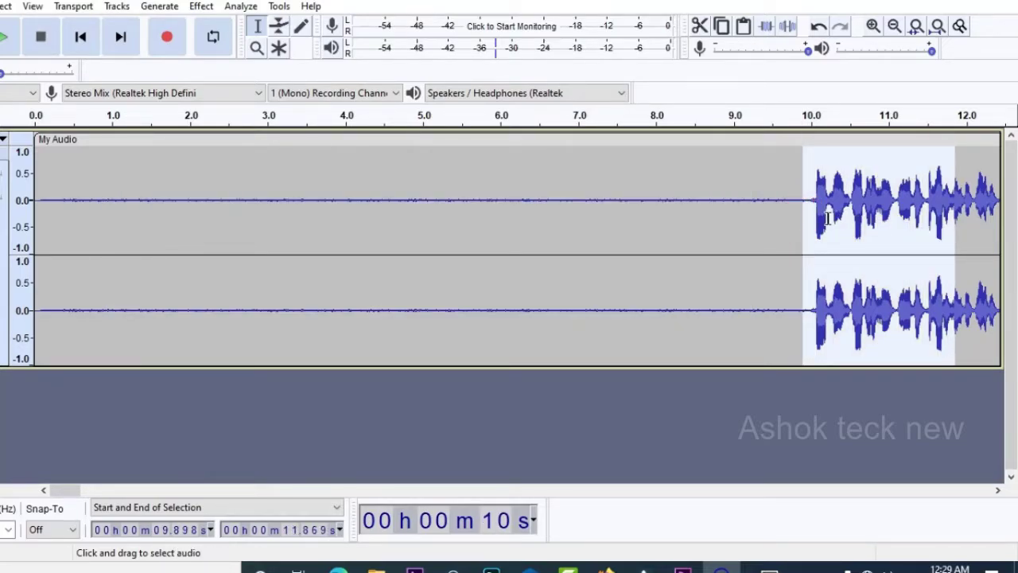
{"action": "key", "text": "space"}
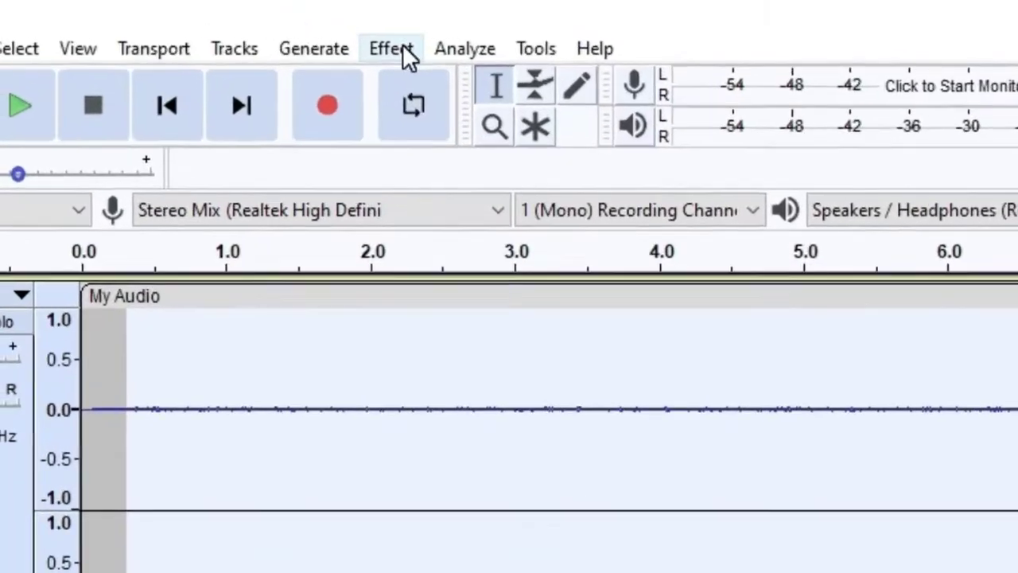
Capture a noise profile with Noise Reduction from the silent opening, selected from about 0.3 to 9.5 s
{"action": "left_click", "coordinate": [405, 50]}
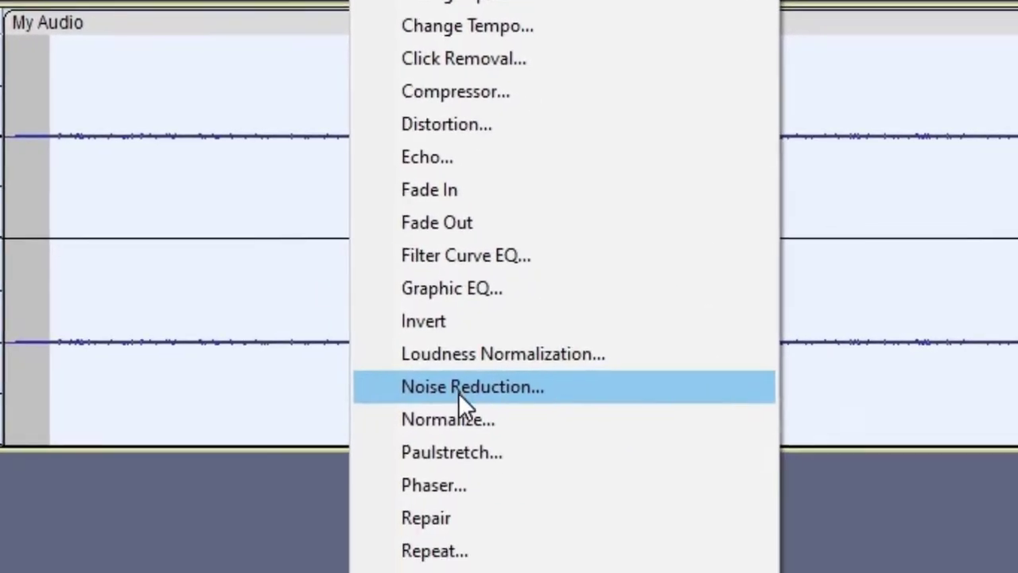
{"action": "left_click", "coordinate": [458, 391]}
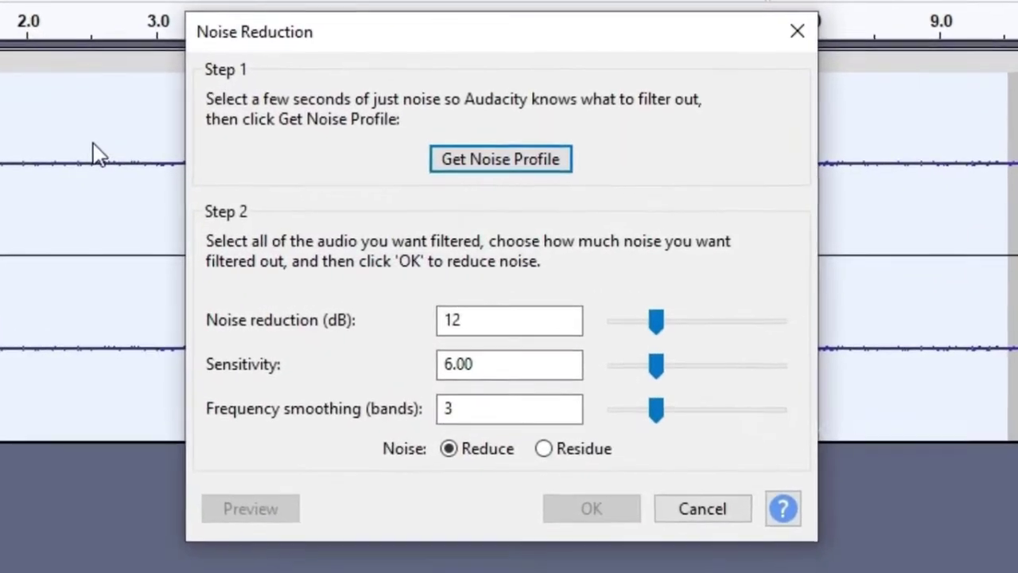
{"action": "left_click", "coordinate": [508, 158]}
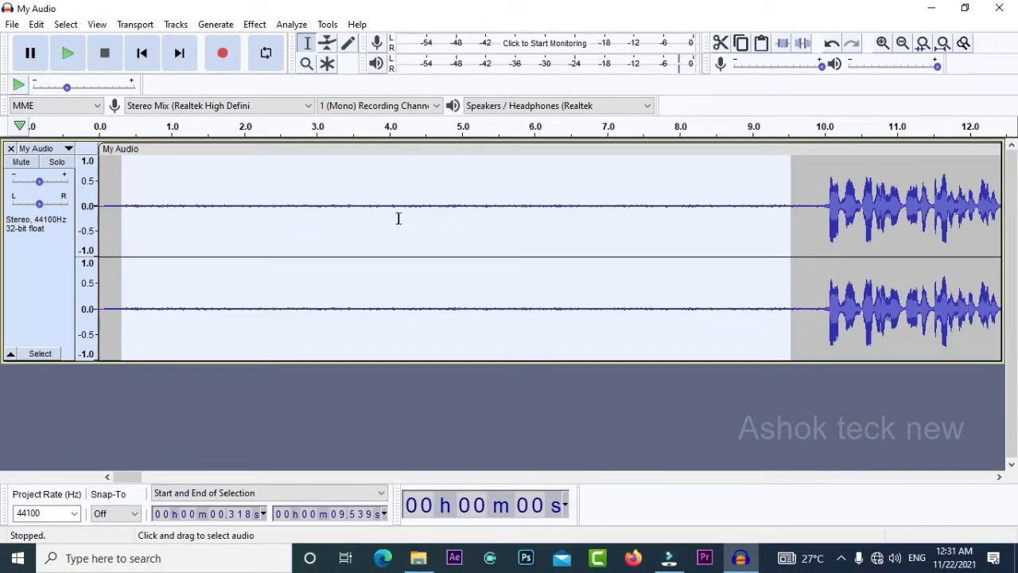
Apply Noise Reduction to the entire My Audio track with 12 dB reduction, sensitivity 6.00 and frequency smoothing of 3 bands
{"action": "key", "text": "ctrl+a"}
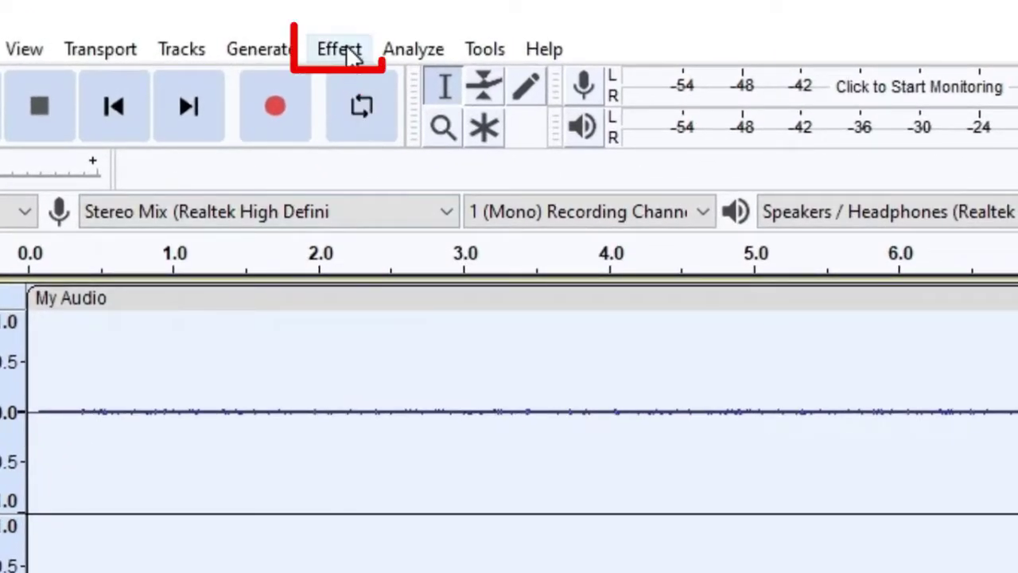
{"action": "left_click", "coordinate": [343, 51]}
{"action": "left_click", "coordinate": [502, 391]}
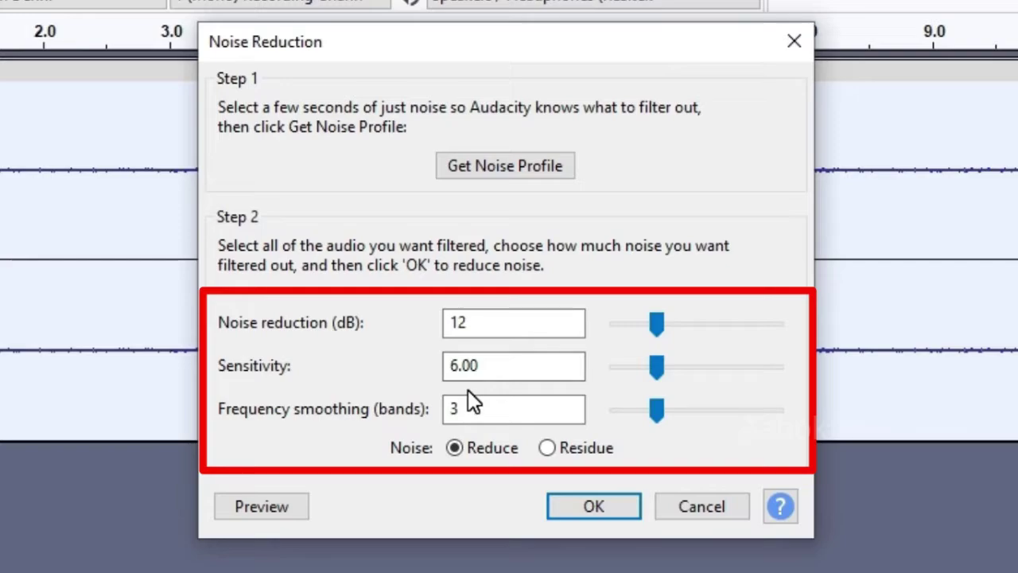
{"action": "left_click", "coordinate": [476, 366]}
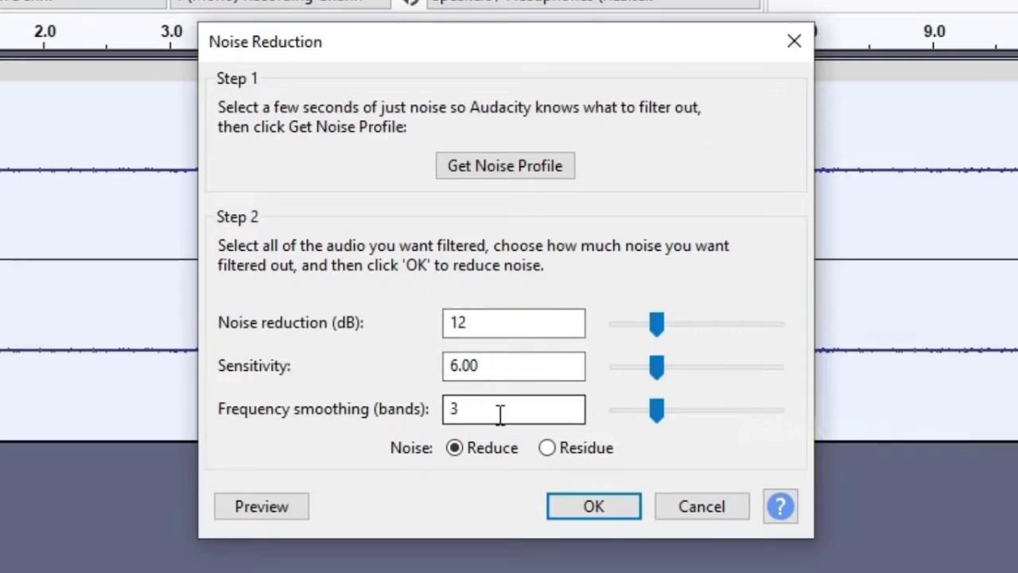
{"action": "left_click", "coordinate": [596, 510]}
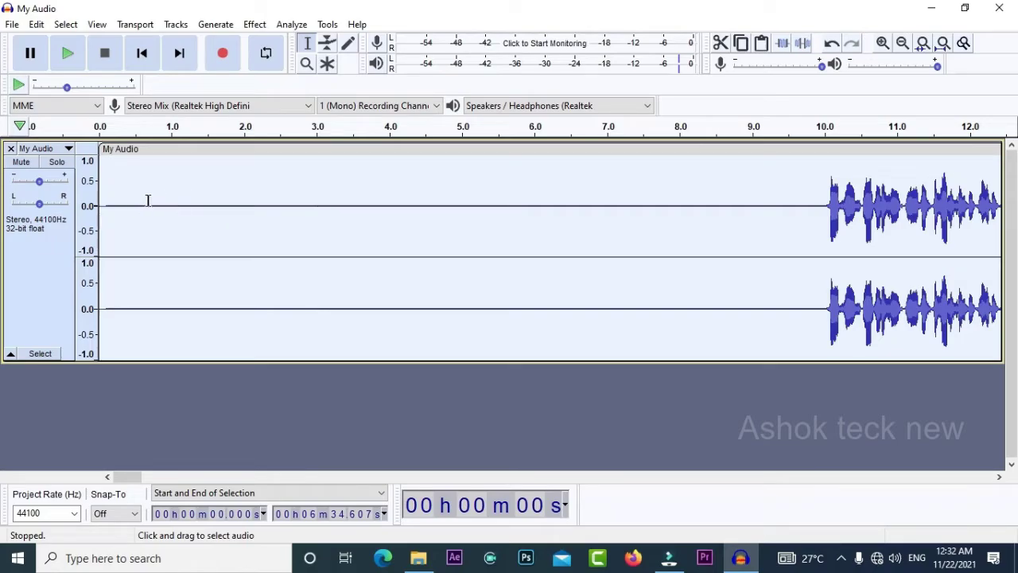
Select and play the silent opening from about 0.8 to 9.3 s, and capture it as a new noise profile
{"action": "left_click_drag", "start_coordinate": [153, 208], "coordinate": [769, 234]}
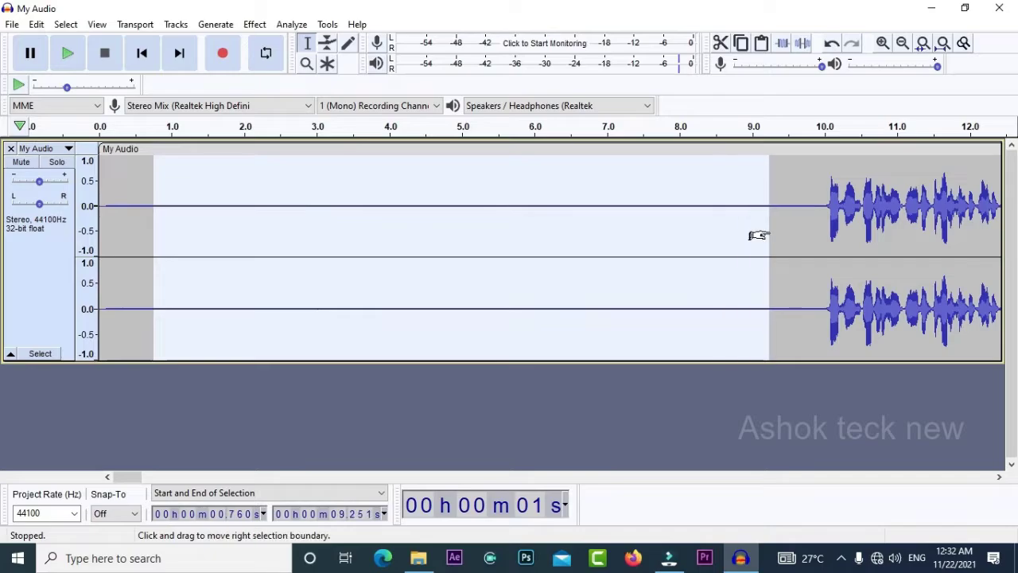
{"action": "key", "text": "space"}
{"action": "key", "text": "space"}
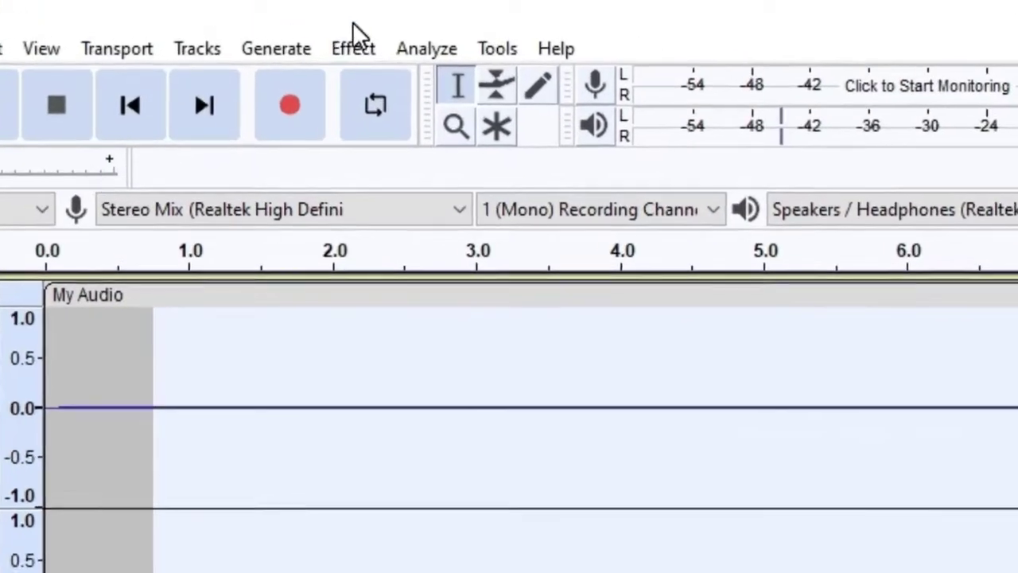
{"action": "left_click", "coordinate": [255, 24]}
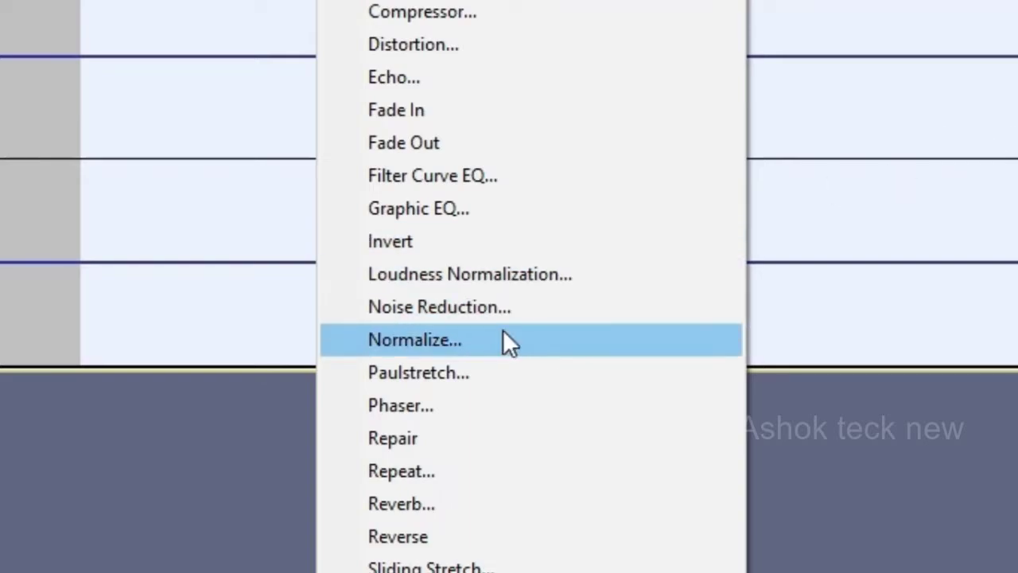
{"action": "left_click", "coordinate": [503, 306]}
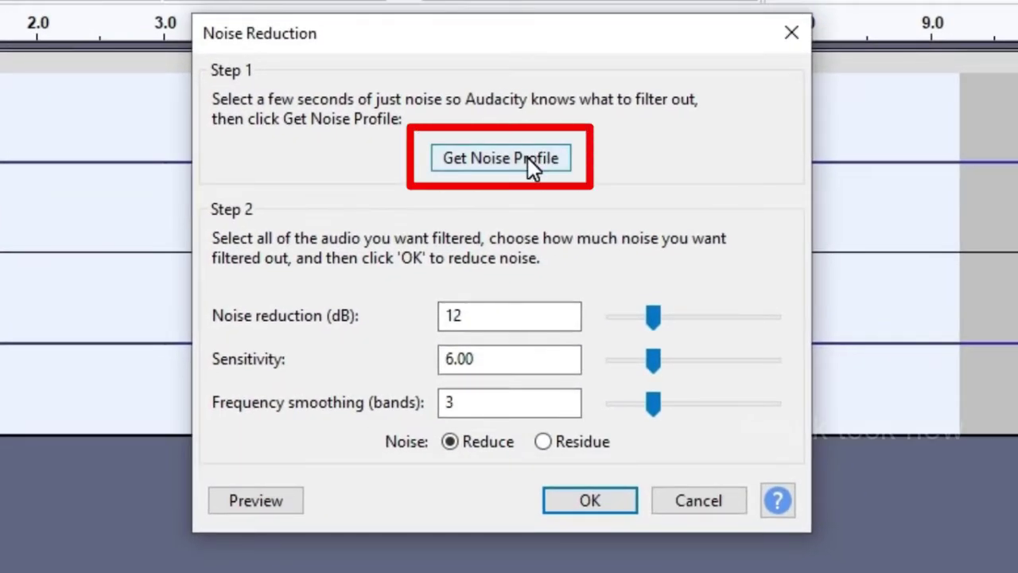
{"action": "left_click", "coordinate": [527, 157]}
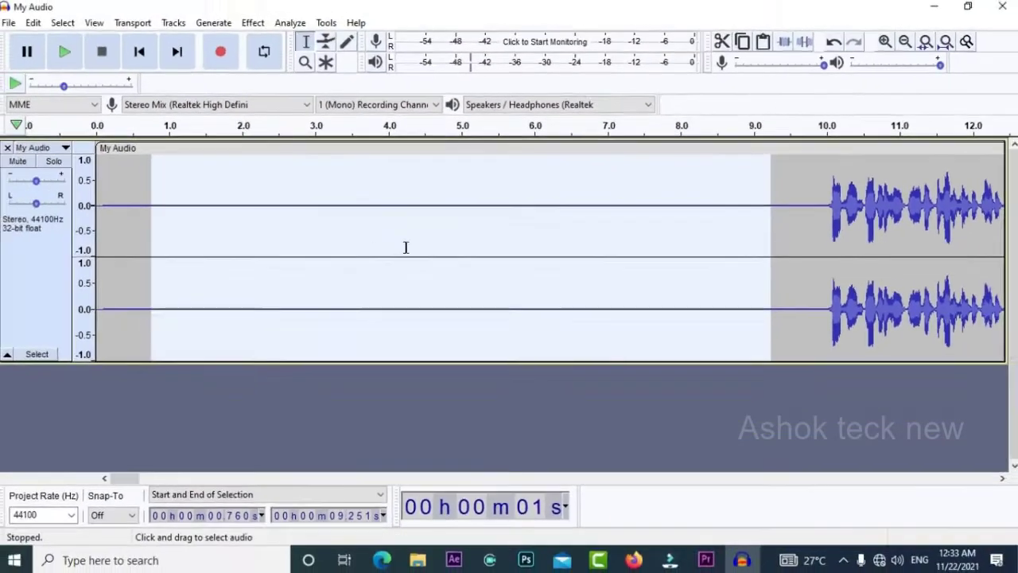
Apply Noise Reduction to the whole track a second time, keeping 12 dB, sensitivity 6.00 and 3 smoothing bands
{"action": "key", "text": "ctrl+a"}
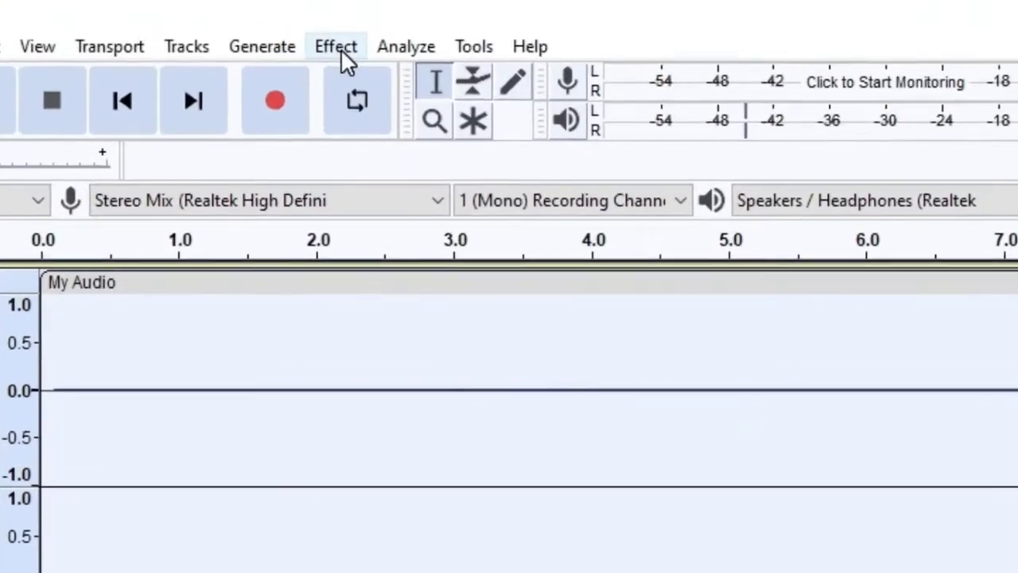
{"action": "left_click", "coordinate": [340, 48]}
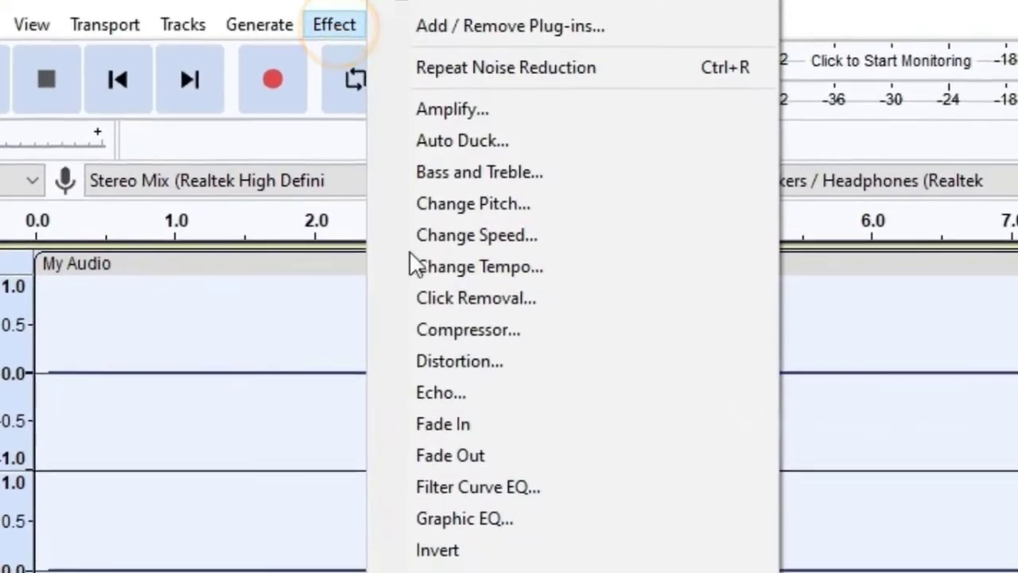
{"action": "left_click", "coordinate": [445, 296]}
{"action": "left_click", "coordinate": [692, 475]}
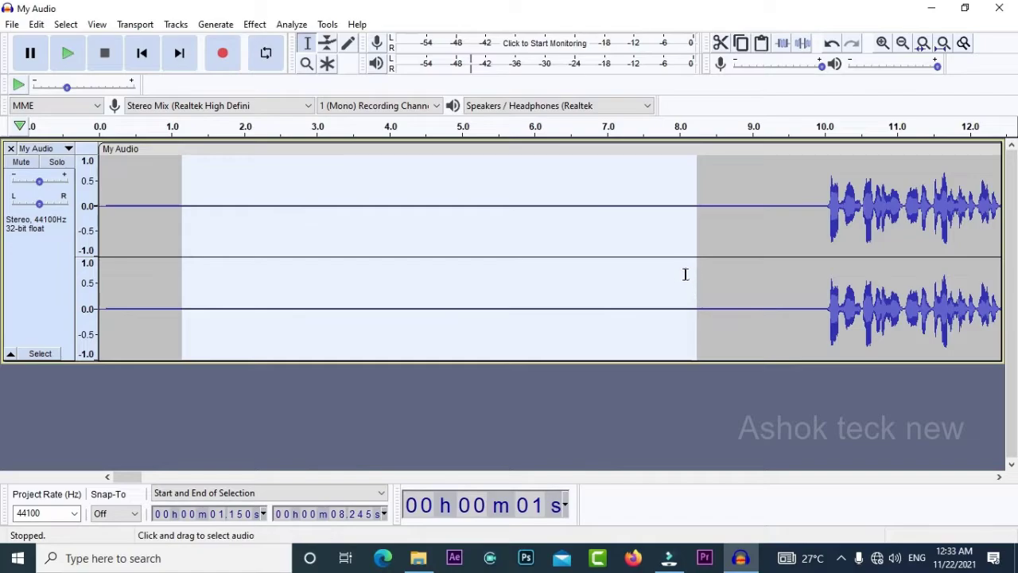
Play the quiet stretch from about 1.2 to 8.2 s, and capture a fresh noise profile from about 0.9 to 9.1 s
{"action": "key", "text": "space"}
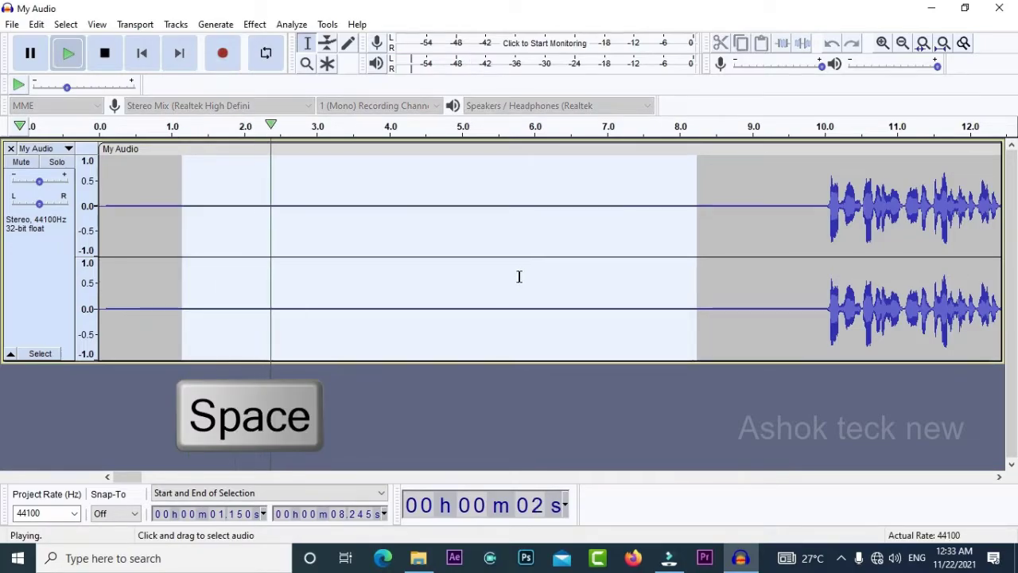
{"action": "key", "text": "space"}
{"action": "left_click_drag", "start_coordinate": [160, 208], "coordinate": [757, 289]}
{"action": "left_click", "coordinate": [253, 25]}
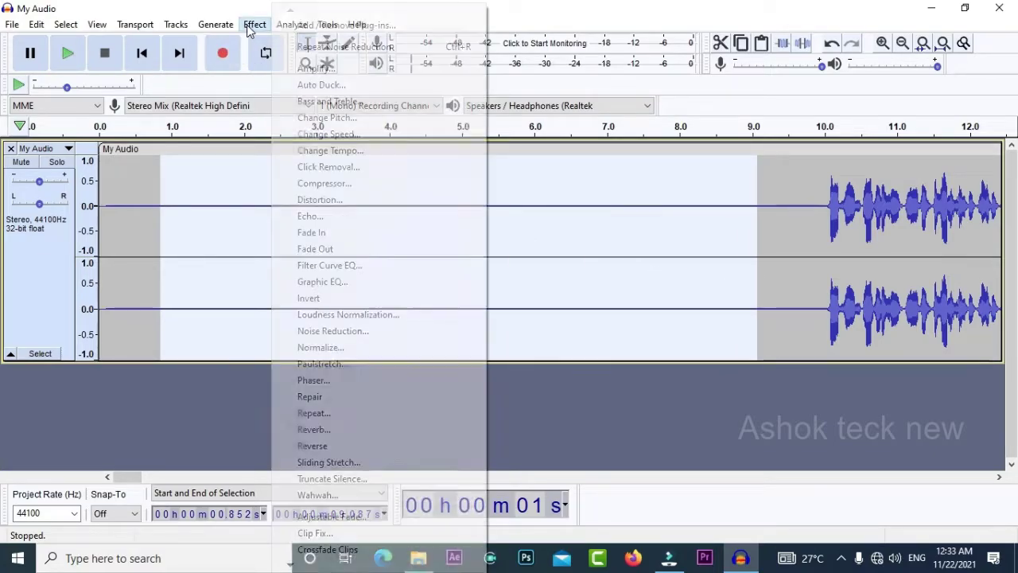
{"action": "left_click", "coordinate": [331, 330]}
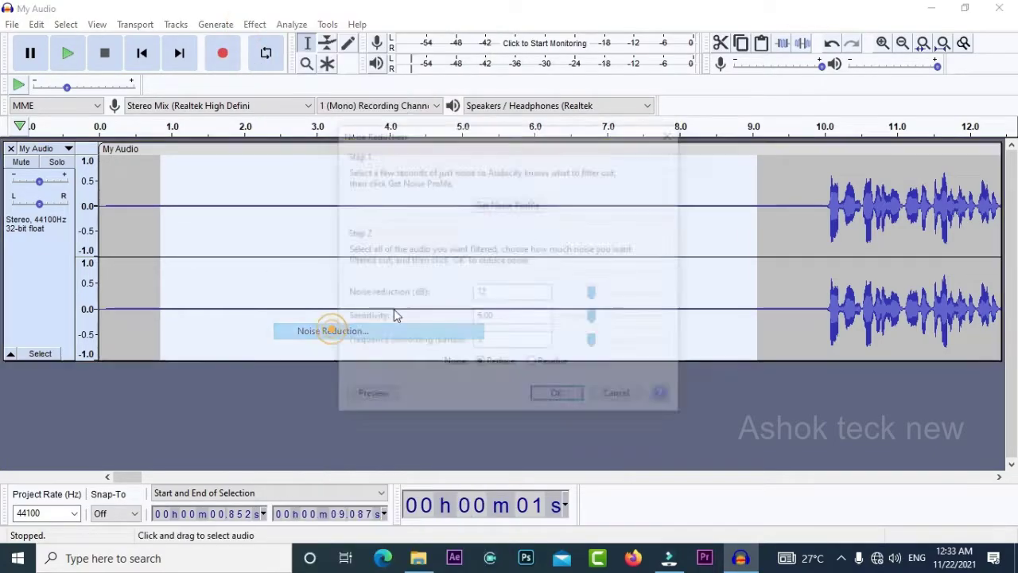
{"action": "left_click", "coordinate": [501, 203]}
Select the whole track and apply a third Noise Reduction pass with the existing settings
{"action": "left_click", "coordinate": [333, 234]}
{"action": "key", "text": "ctrl+a"}
{"action": "left_click", "coordinate": [255, 24]}
{"action": "left_click", "coordinate": [337, 331]}
{"action": "left_click", "coordinate": [562, 403]}
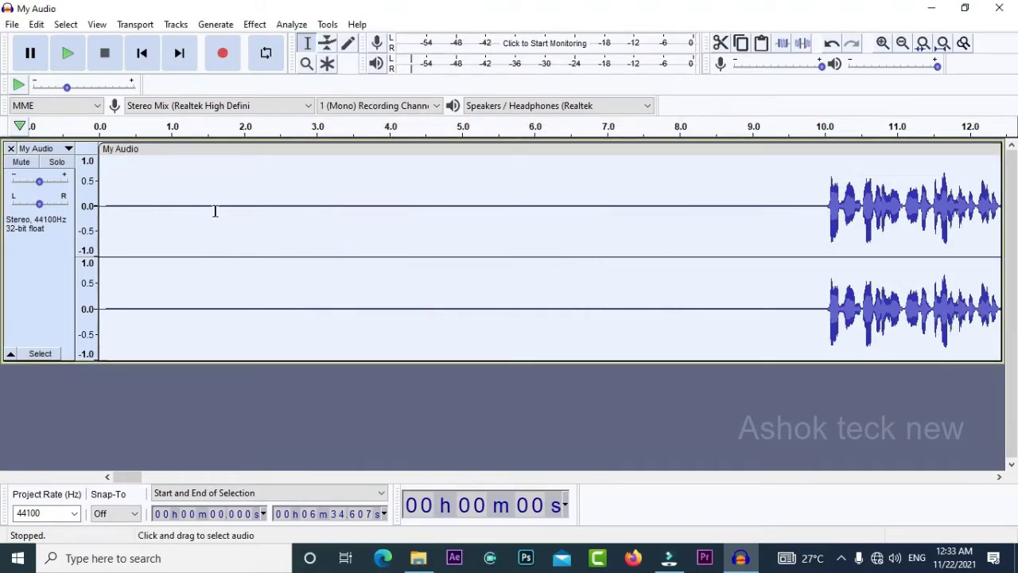
Select and play the silence from about 1.2 to 9.3 s, and capture its noise profile for another pass
{"action": "left_click_drag", "start_coordinate": [183, 206], "coordinate": [773, 290]}
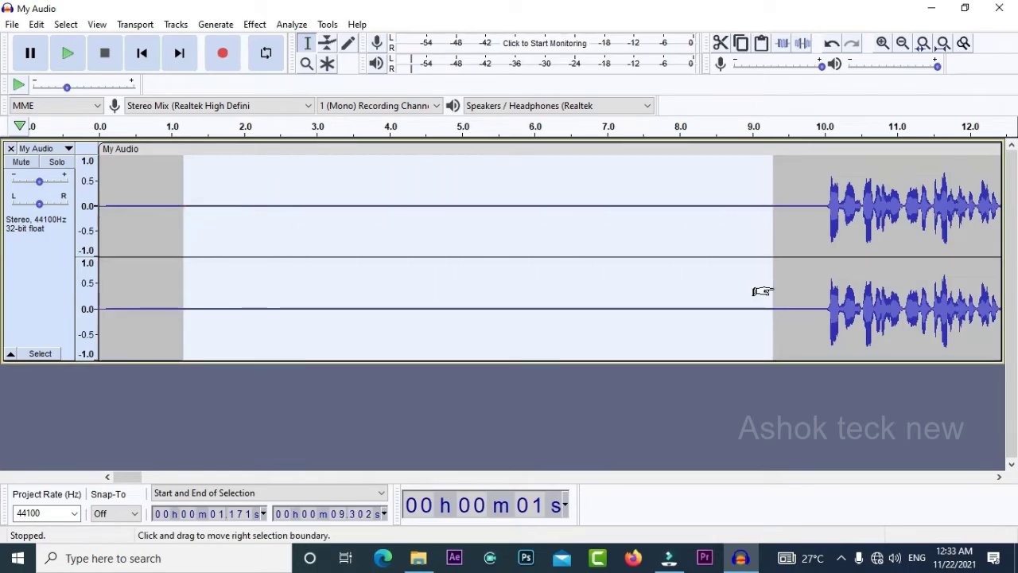
{"action": "key", "text": "space"}
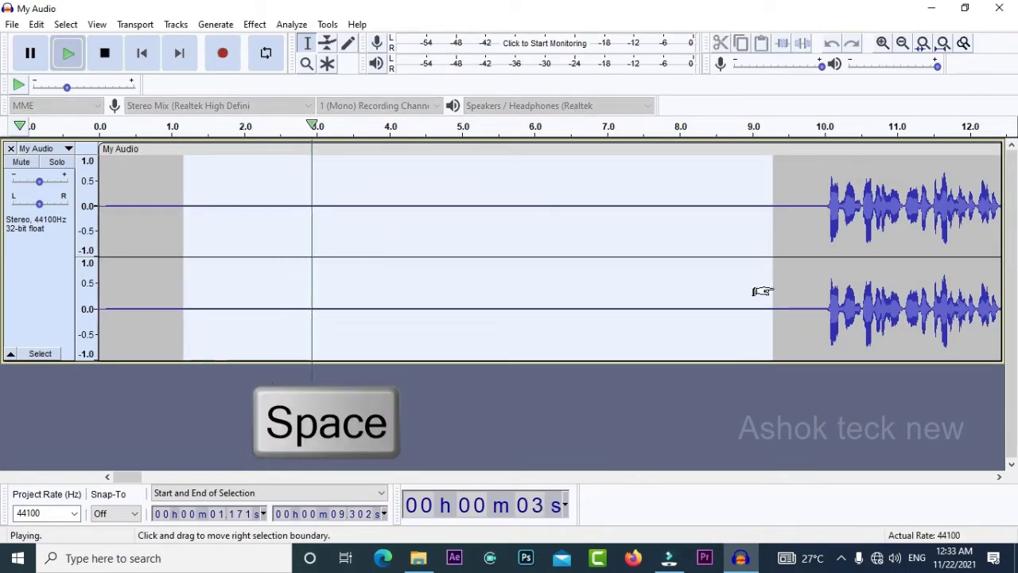
{"action": "key", "text": "space"}
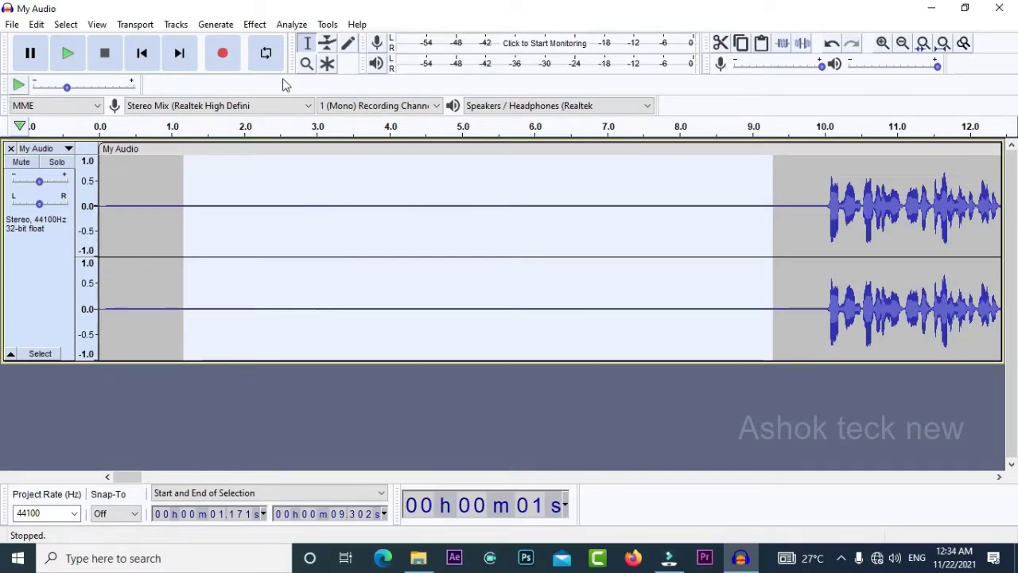
{"action": "left_click", "coordinate": [255, 24]}
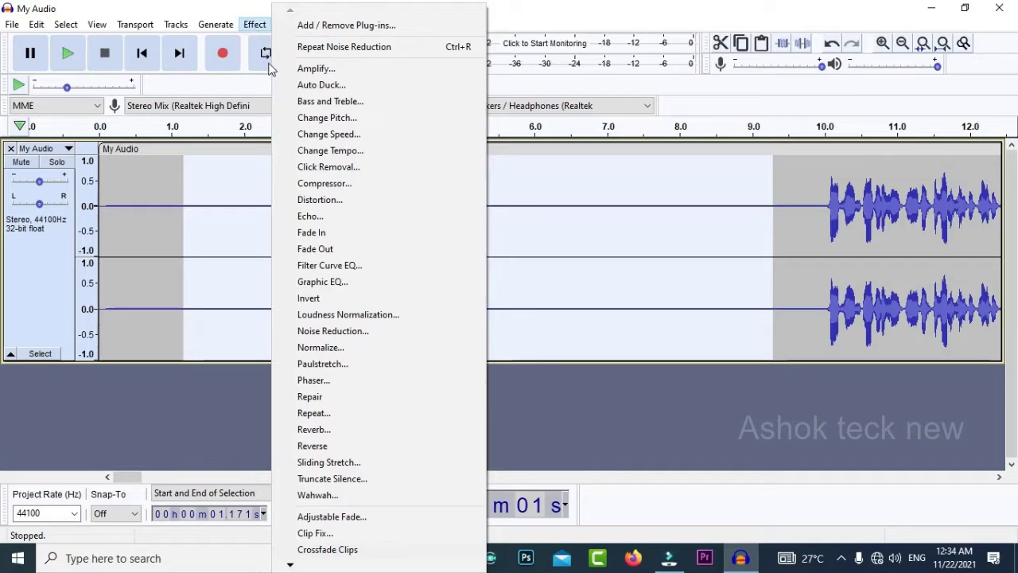
{"action": "left_click", "coordinate": [338, 331]}
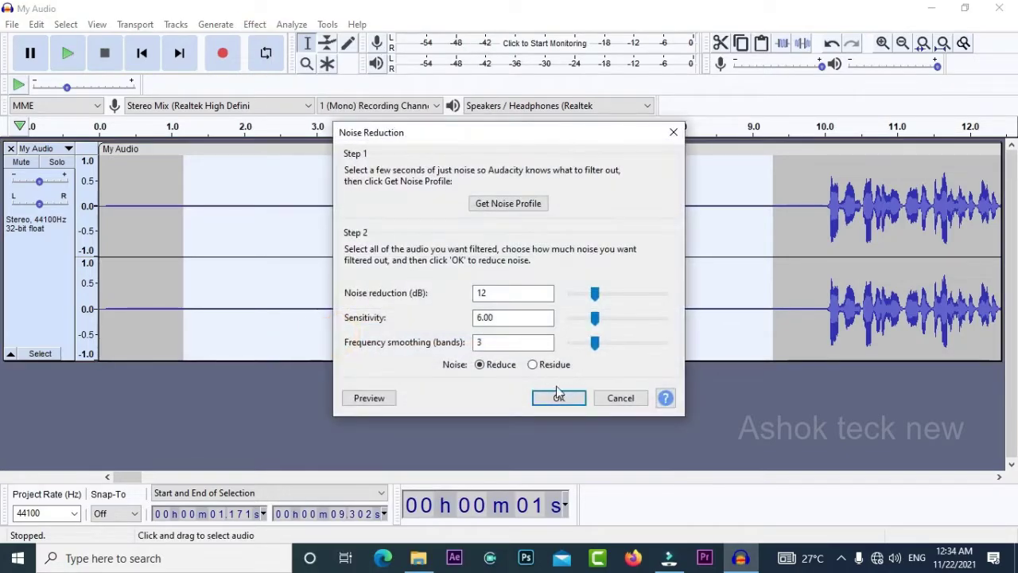
{"action": "left_click", "coordinate": [518, 203]}
Apply a fourth Noise Reduction pass to the entire track at 12 dB, sensitivity 6.00 and 3 smoothing bands
{"action": "left_click", "coordinate": [488, 215]}
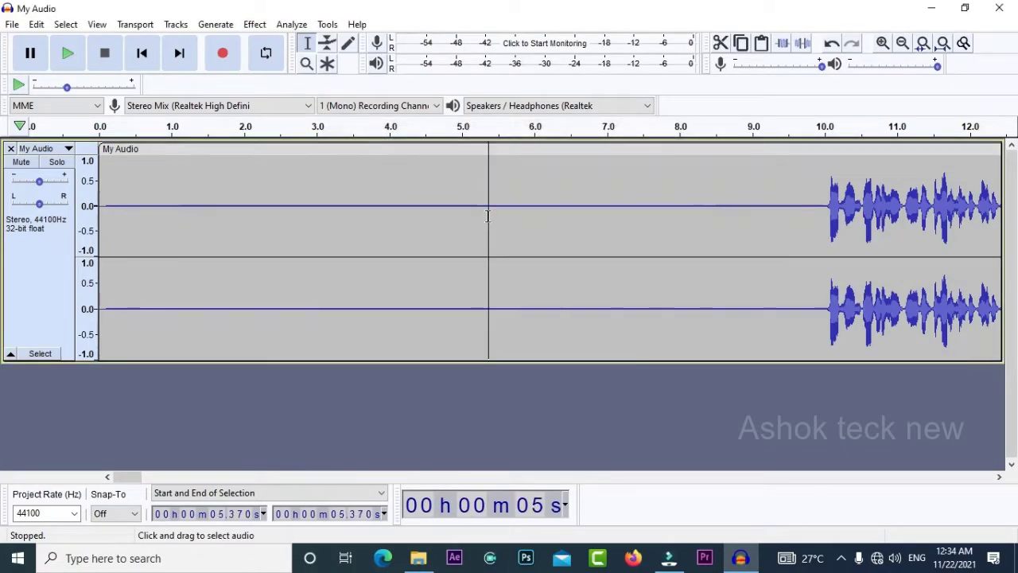
{"action": "key", "text": "ctrl+a"}
{"action": "left_click", "coordinate": [254, 25]}
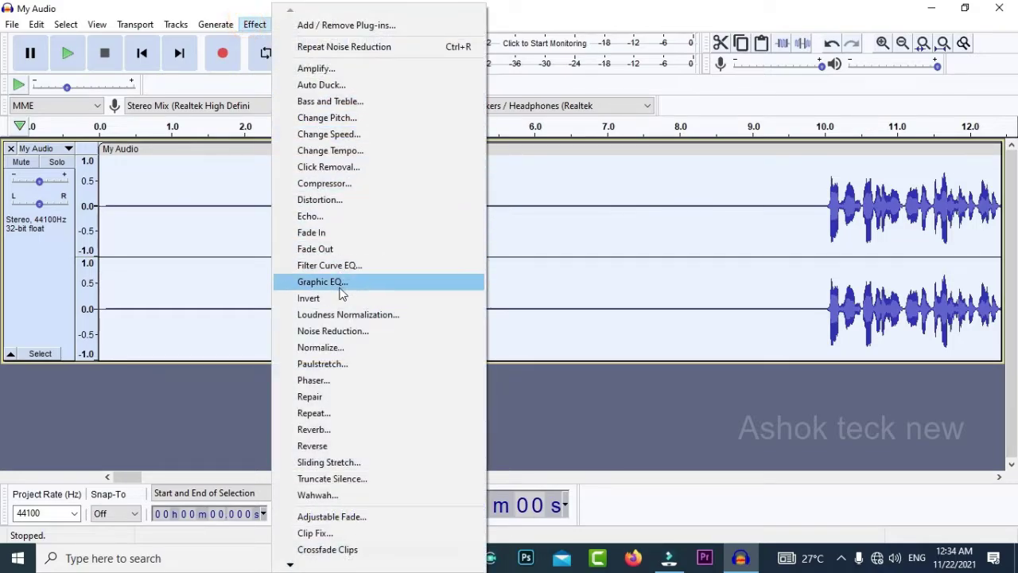
{"action": "left_click", "coordinate": [336, 333]}
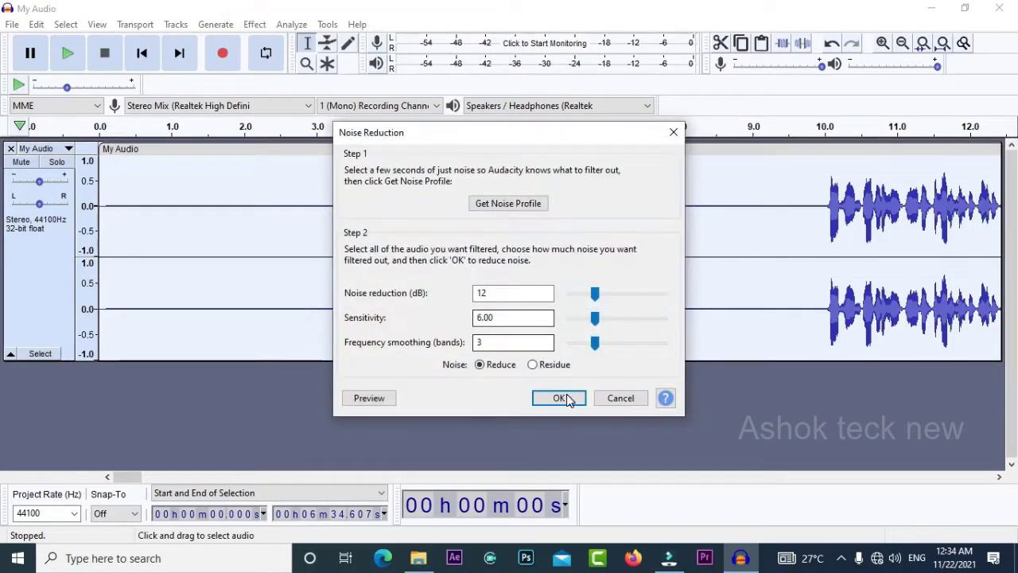
{"action": "left_click", "coordinate": [563, 397]}
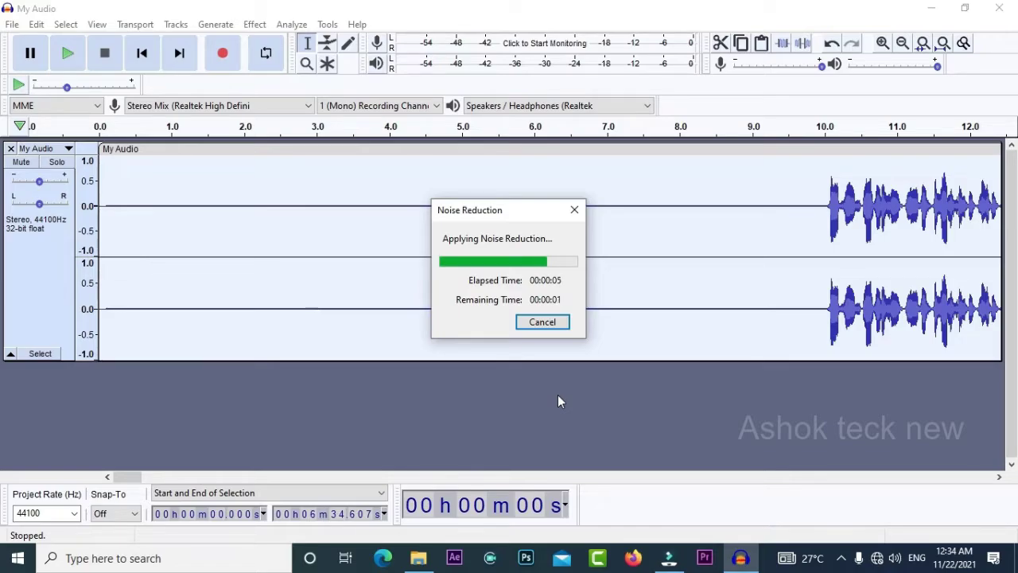
Play the silence from about 2.1 to 9.2 s, and play the speech from about 9.0 to 15.4 s
{"action": "left_click_drag", "start_coordinate": [250, 238], "coordinate": [763, 241]}
{"action": "key", "text": "space"}
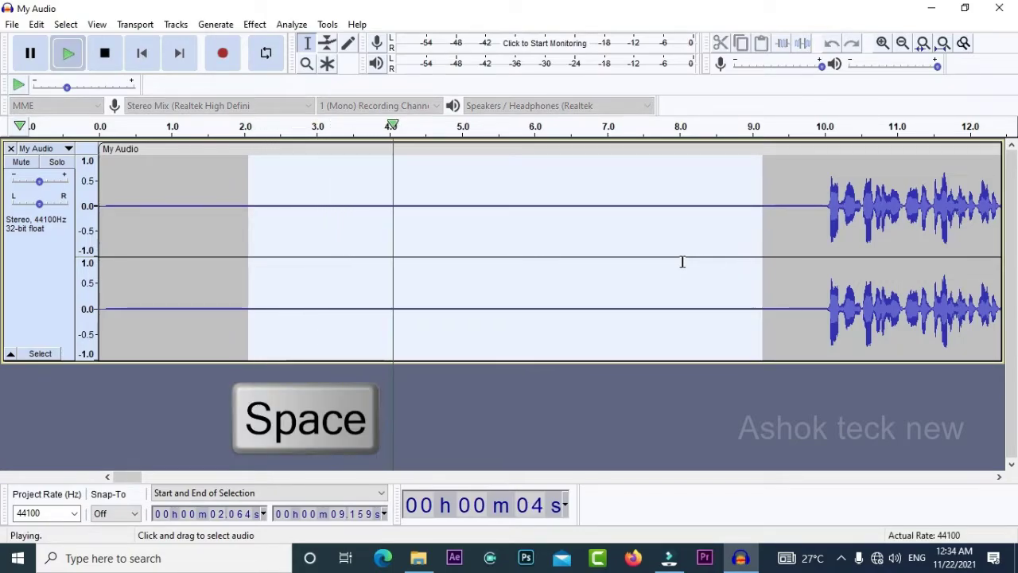
{"action": "key", "text": "space"}
{"action": "left_click_drag", "start_coordinate": [747, 198], "coordinate": [1002, 238]}
{"action": "key", "text": "space"}
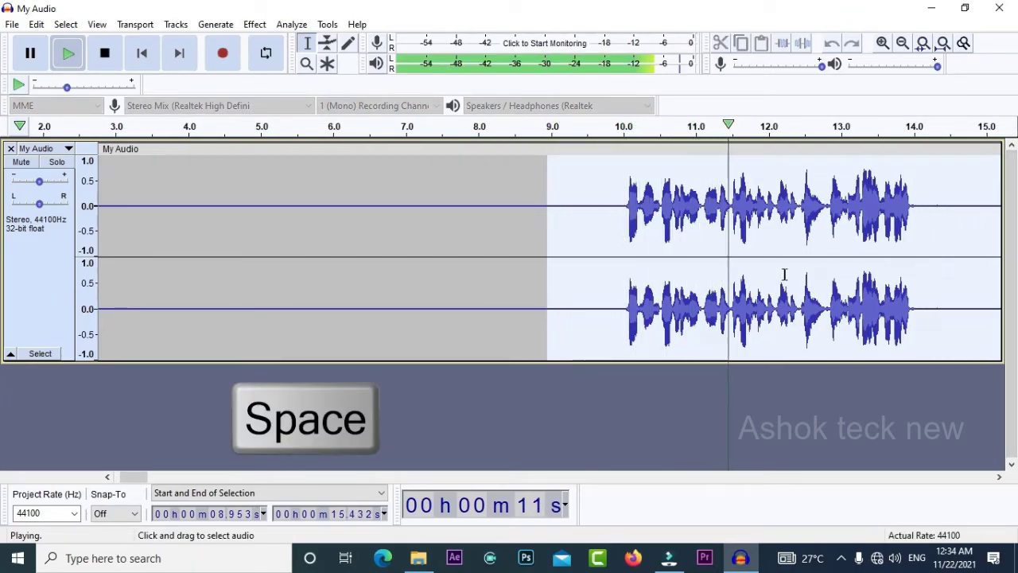
{"action": "key", "text": "space"}
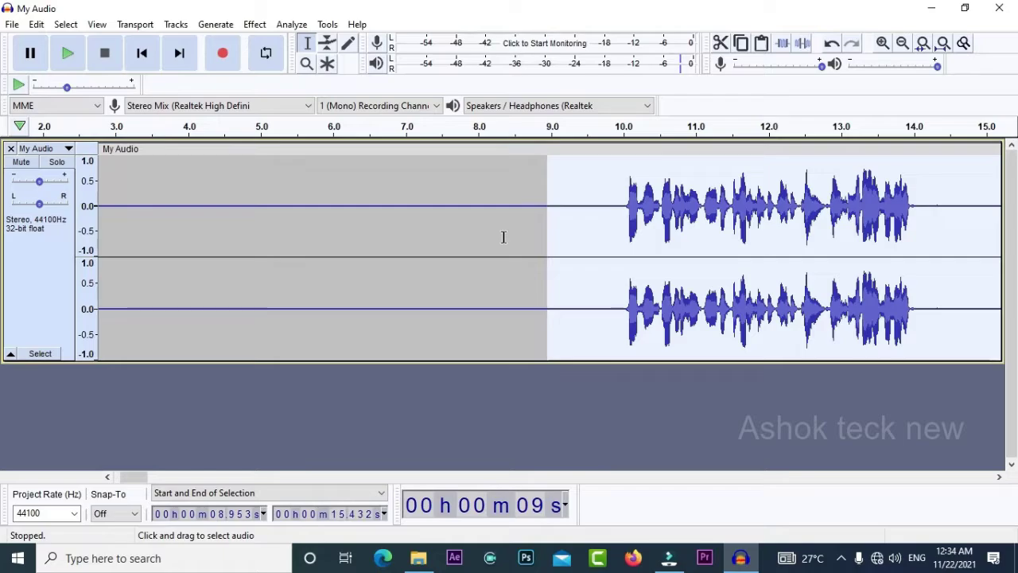
Select the whole track and open the Bass and Treble effect for it
{"action": "left_click_drag", "start_coordinate": [525, 237], "coordinate": [133, 235]}
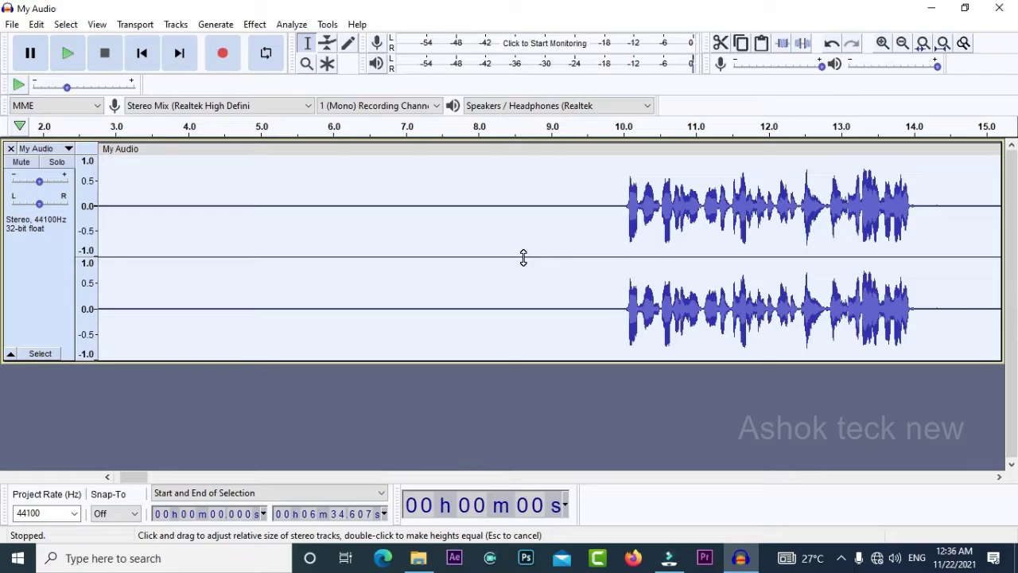
{"action": "key", "text": "ctrl+a"}
{"action": "left_click", "coordinate": [484, 231]}
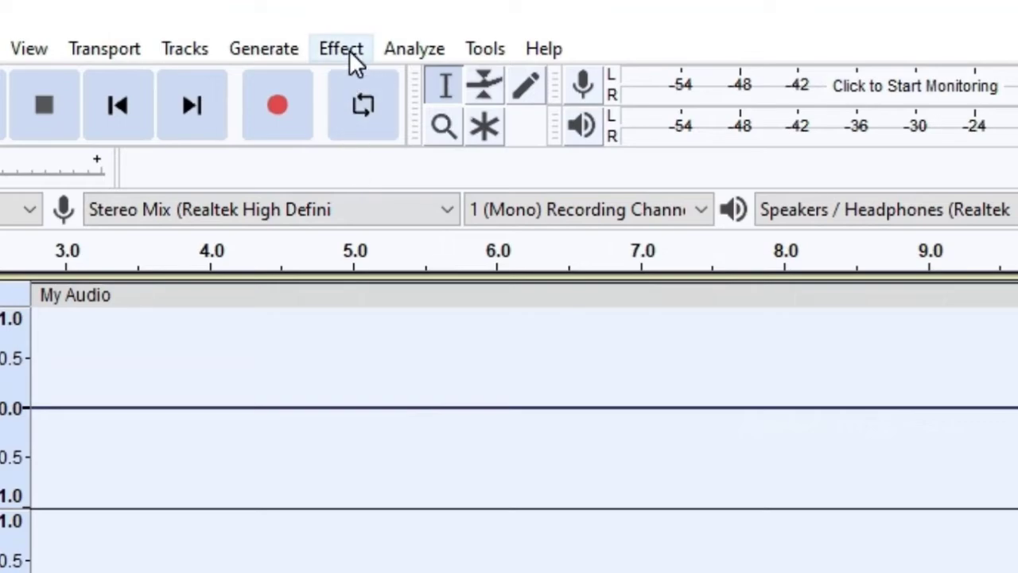
{"action": "left_click", "coordinate": [272, 29]}
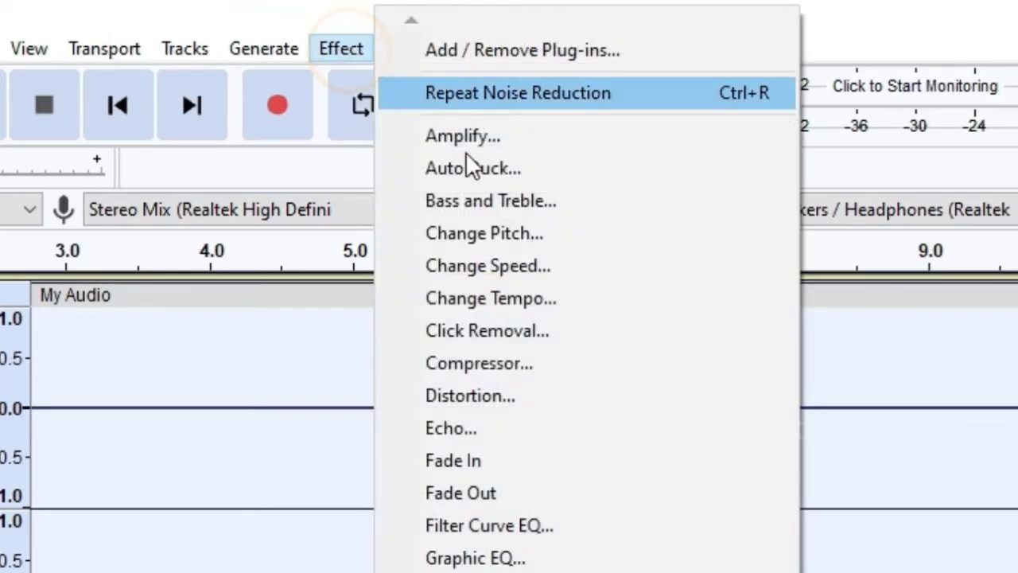
{"action": "left_click", "coordinate": [509, 208]}
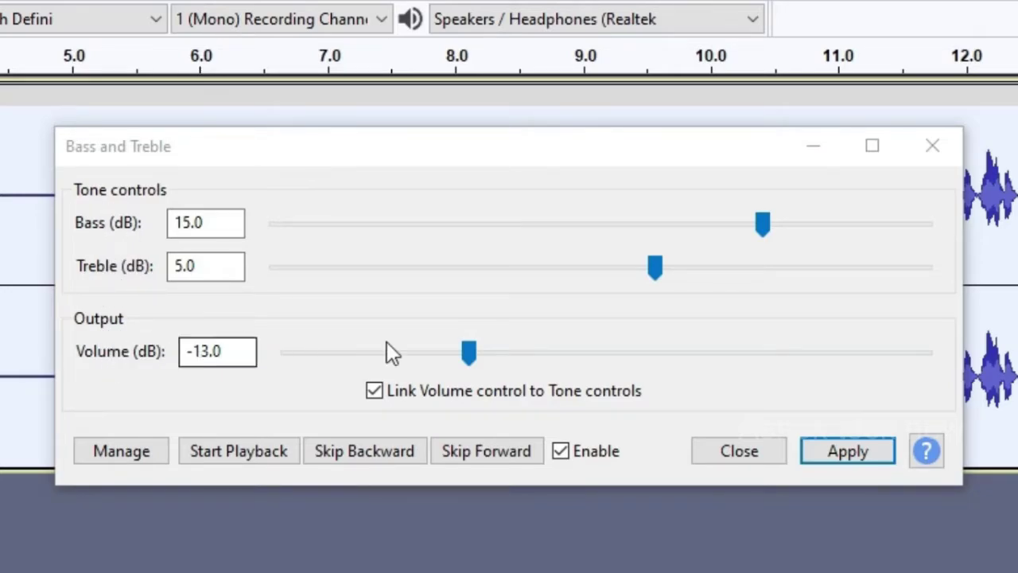
Apply Bass and Treble to the track with bass at 19.0 dB and treble at 6.0 dB, keeping volume linked to the tone controls
{"action": "left_click", "coordinate": [650, 269]}
{"action": "mouse_move", "coordinate": [649, 270]}
{"action": "left_mouse_down"}
{"action": "mouse_move", "coordinate": [610, 269]}
{"action": "mouse_move", "coordinate": [668, 270]}
{"action": "mouse_move", "coordinate": [637, 271]}
{"action": "mouse_move", "coordinate": [663, 280]}
{"action": "left_mouse_up"}
{"action": "left_click_drag", "start_coordinate": [767, 232], "coordinate": [809, 230]}
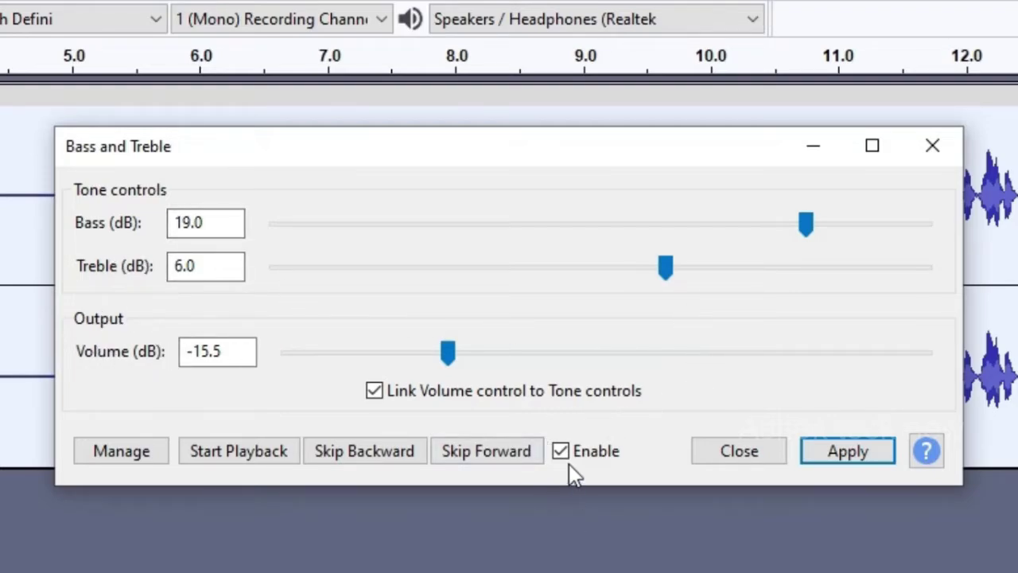
{"action": "left_click", "coordinate": [849, 452]}
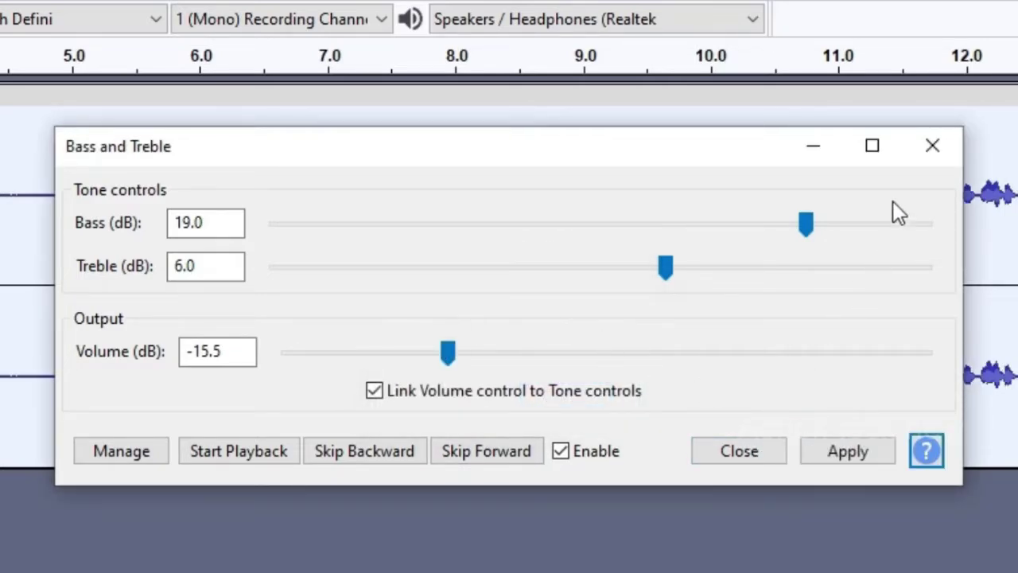
{"action": "left_click", "coordinate": [935, 155]}
Play the speech from about 9.9 to 12.5 s, and undo the Bass and Treble change
{"action": "left_click_drag", "start_coordinate": [706, 203], "coordinate": [1017, 286]}
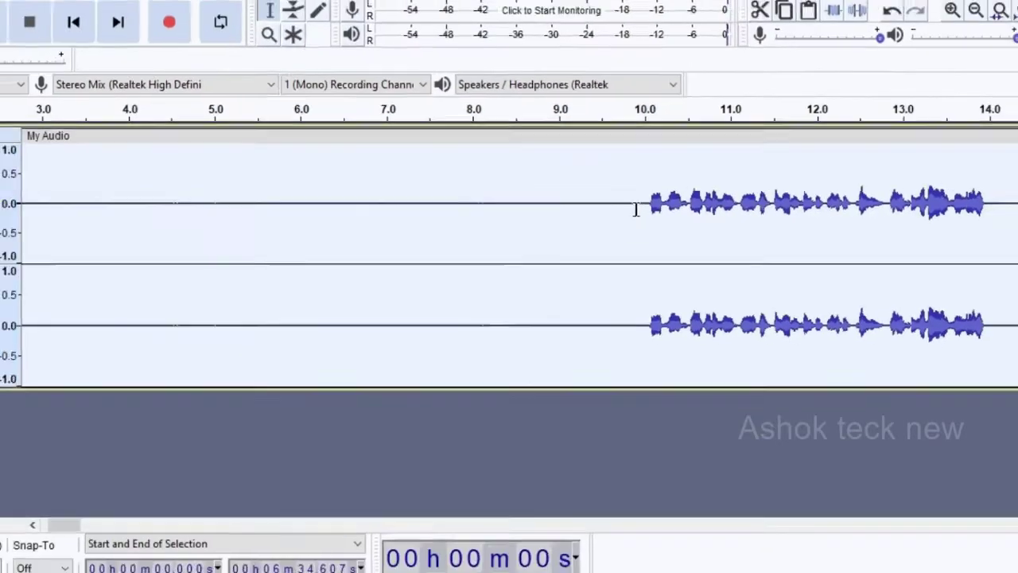
{"action": "left_click_drag", "start_coordinate": [803, 256], "coordinate": [804, 257]}
{"action": "key", "text": "space"}
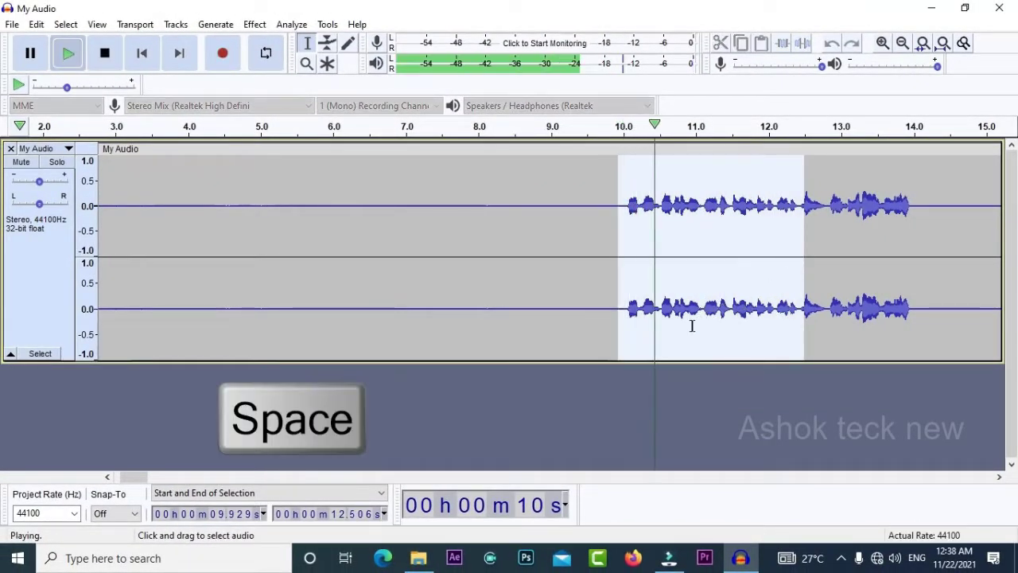
{"action": "key", "text": "space"}
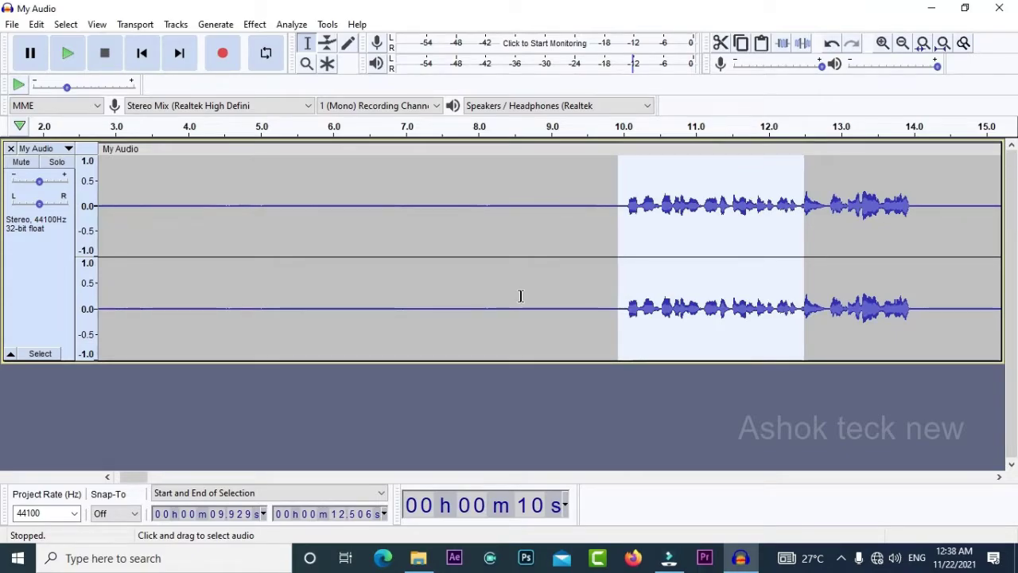
{"action": "key", "text": "ctrl+a"}
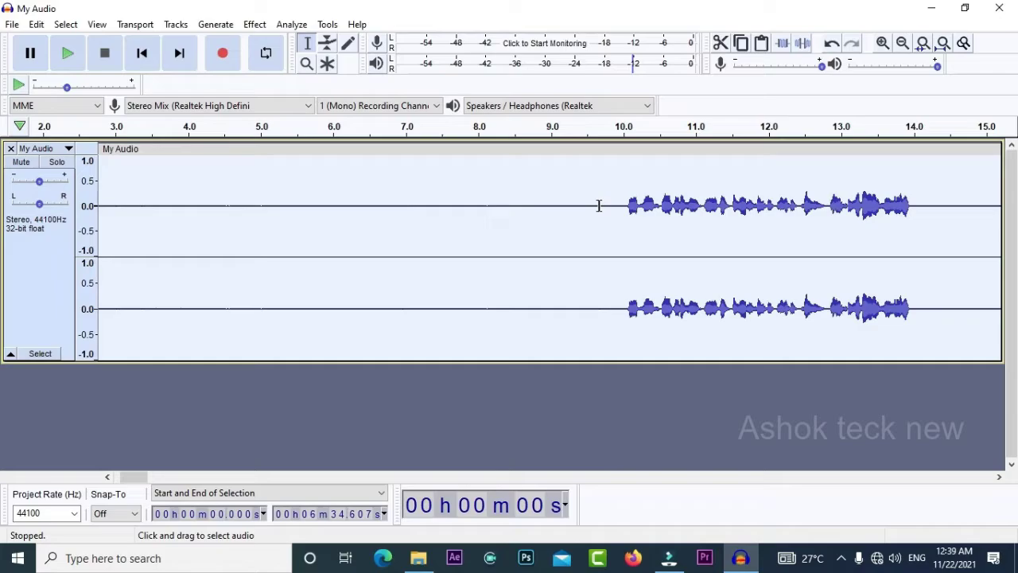
{"action": "key", "text": "ctrl+z"}
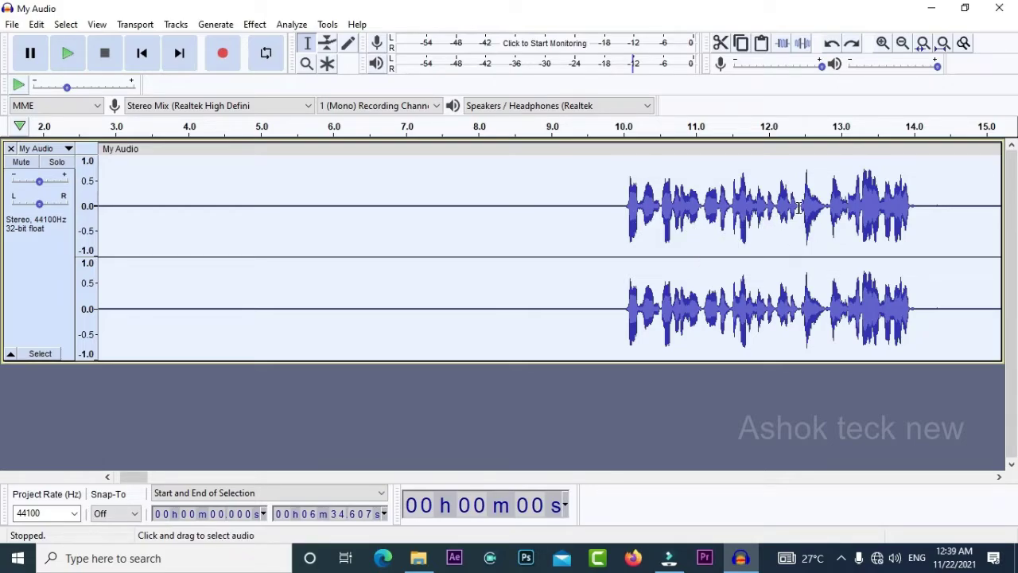
Play the quiet part of the track starting from about 7.5 s
{"action": "left_click", "coordinate": [561, 209]}
{"action": "left_click", "coordinate": [441, 205]}
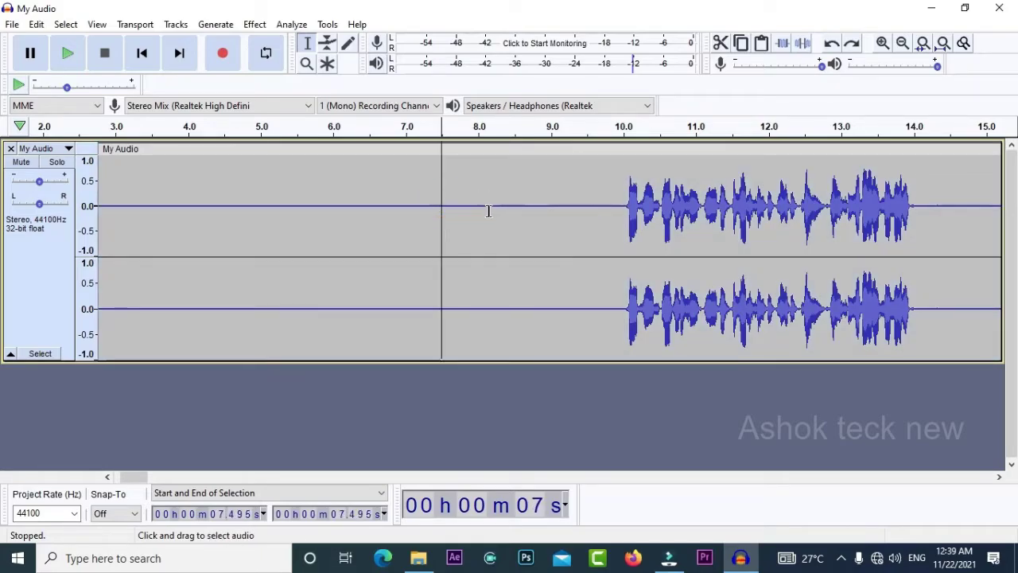
{"action": "key", "text": "space"}
{"action": "key", "text": "space"}
Delete the silence from about 5.4 to 7.9 s, and undo the deletion
{"action": "left_click_drag", "start_coordinate": [323, 196], "coordinate": [407, 210]}
{"action": "left_click_drag", "start_coordinate": [289, 194], "coordinate": [472, 232]}
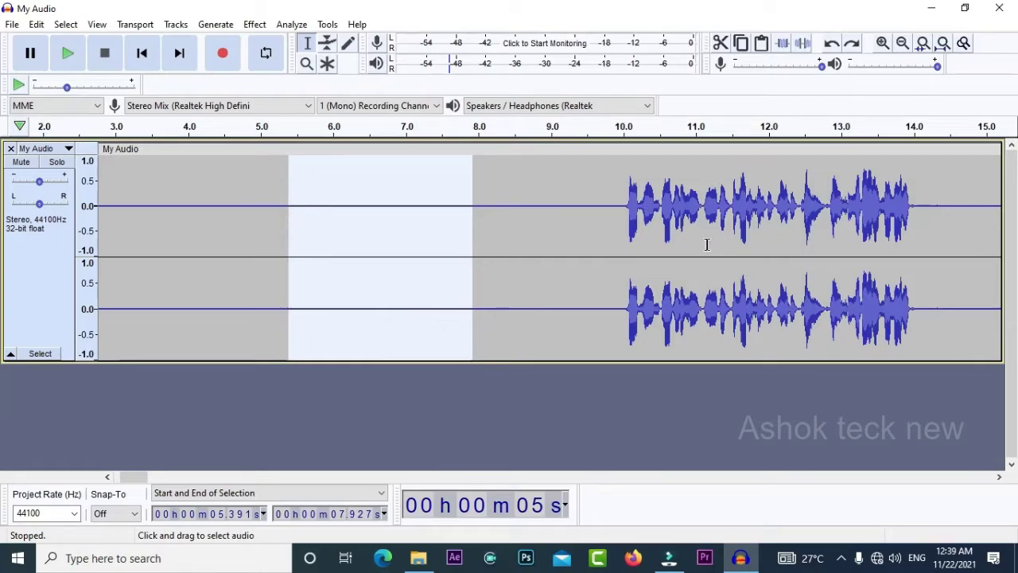
{"action": "key", "text": "Delete"}
{"action": "key", "text": "Delete"}
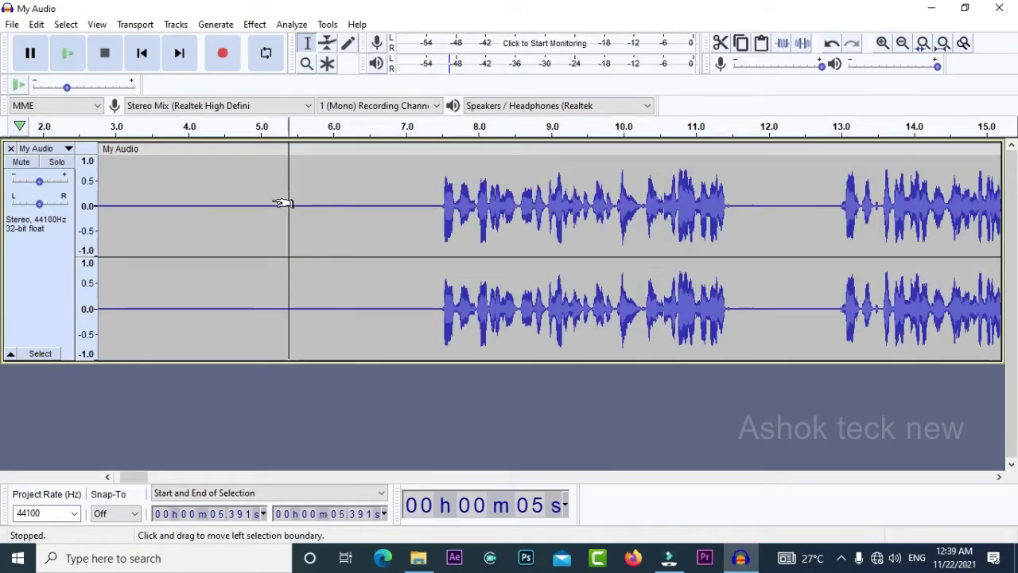
{"action": "key", "text": "ctrl+z"}
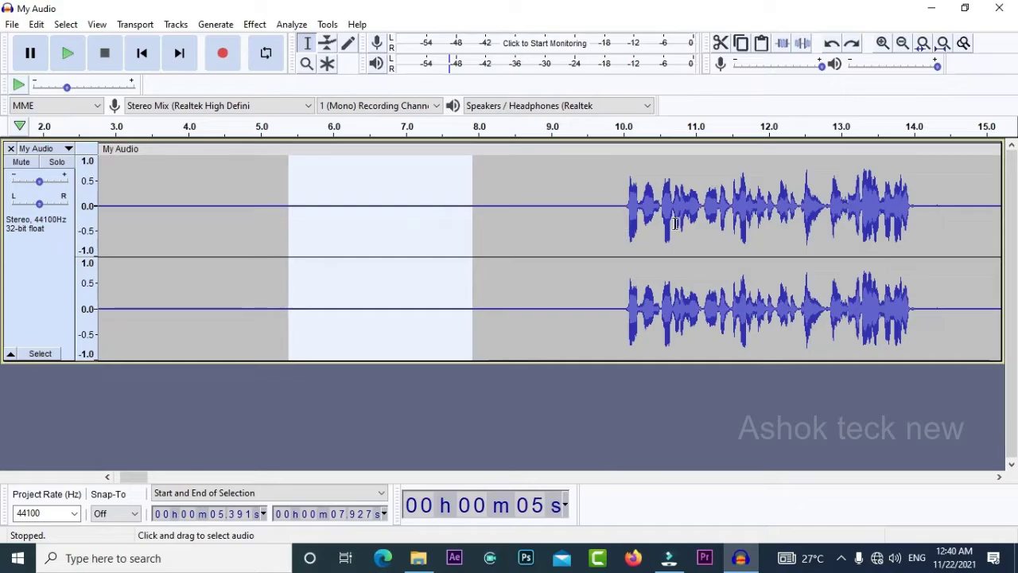
Play the speech from about 9.9 to 11.1 s, and silence the audio from about 10.0 to 11.1 s
{"action": "left_click_drag", "start_coordinate": [614, 206], "coordinate": [701, 203]}
{"action": "key", "text": "space"}
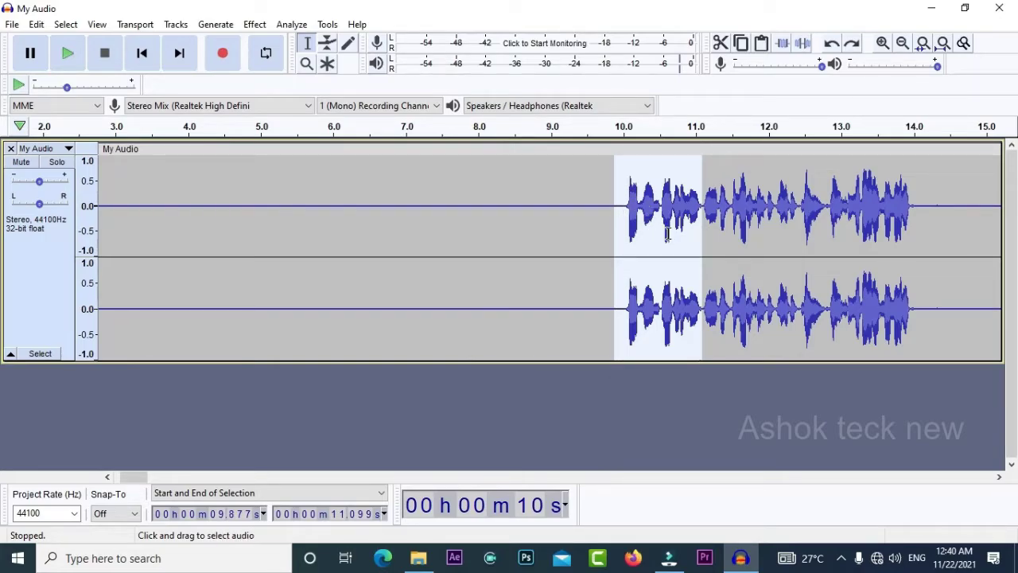
{"action": "left_click_drag", "start_coordinate": [627, 209], "coordinate": [703, 216]}
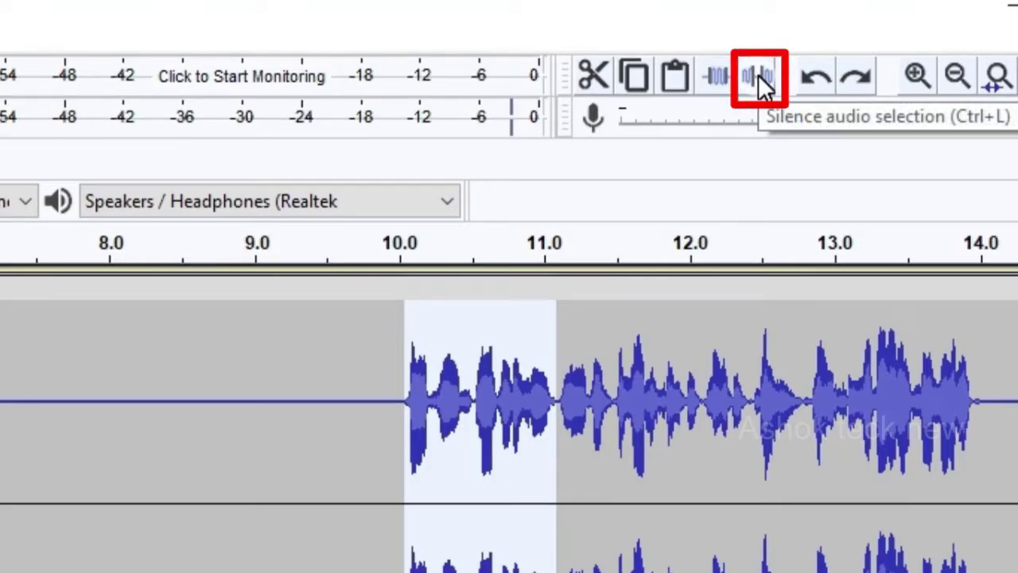
{"action": "left_click", "coordinate": [758, 75]}
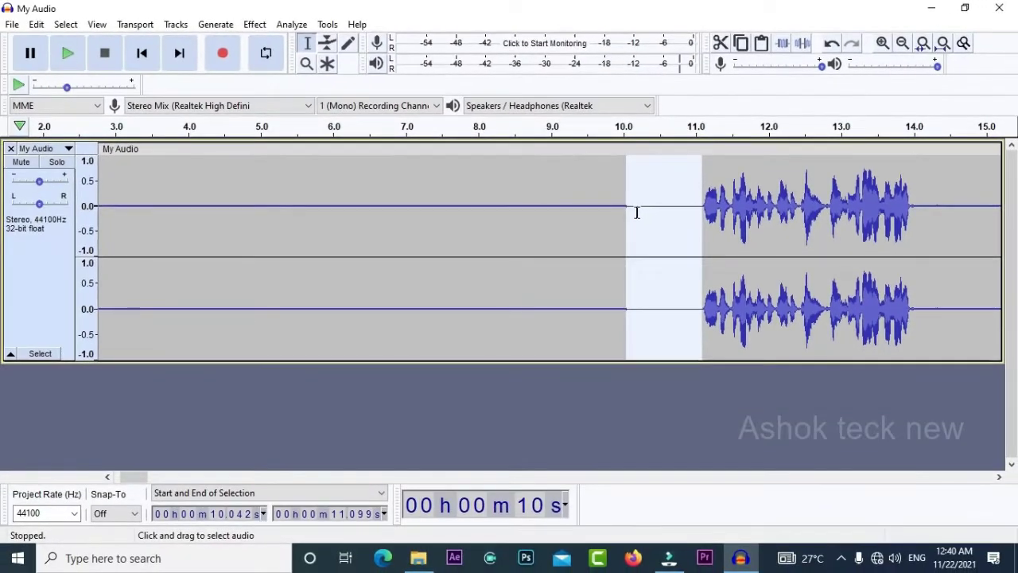
Play the section from about 9.0 to 12.3 s, and undo the silencing of the first words
{"action": "left_click_drag", "start_coordinate": [552, 235], "coordinate": [792, 271]}
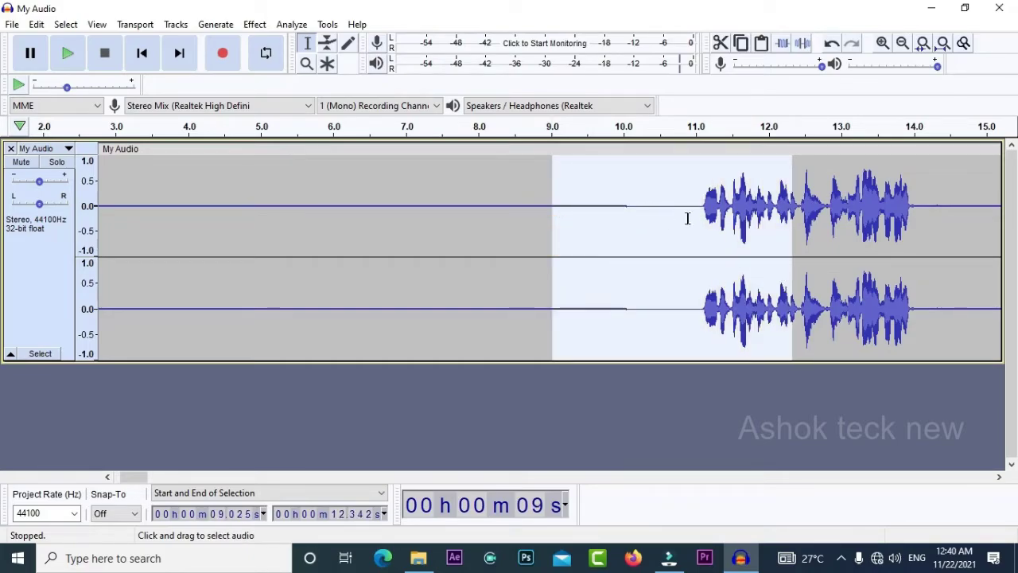
{"action": "key", "text": "space"}
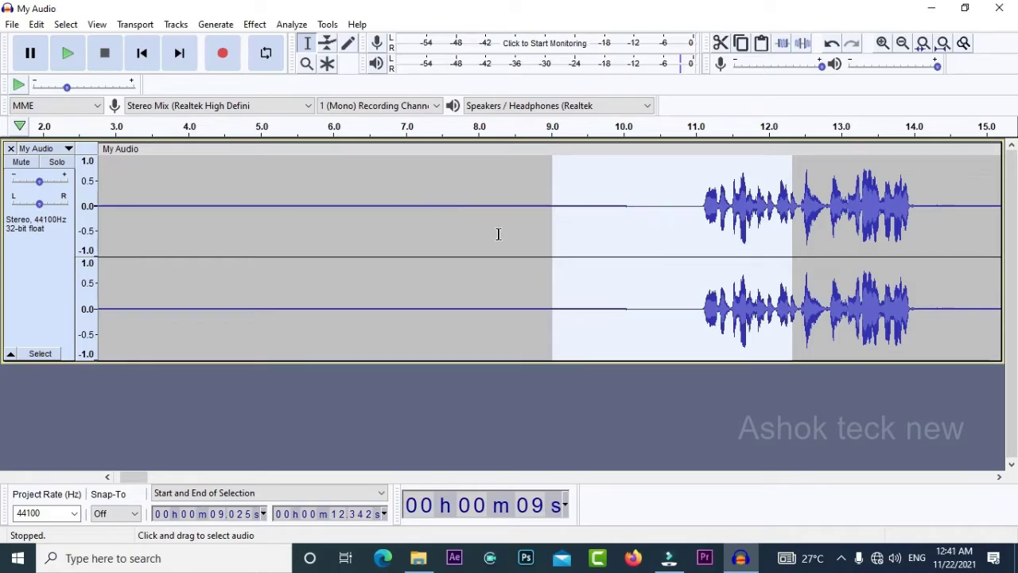
{"action": "key", "text": "ctrl+z"}
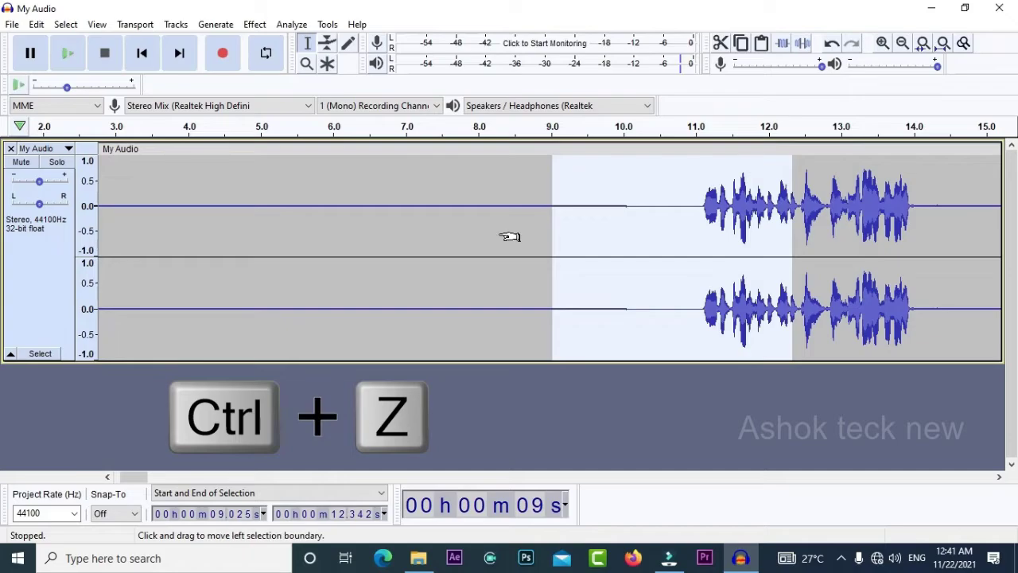
{"action": "key", "text": "ctrl+z"}
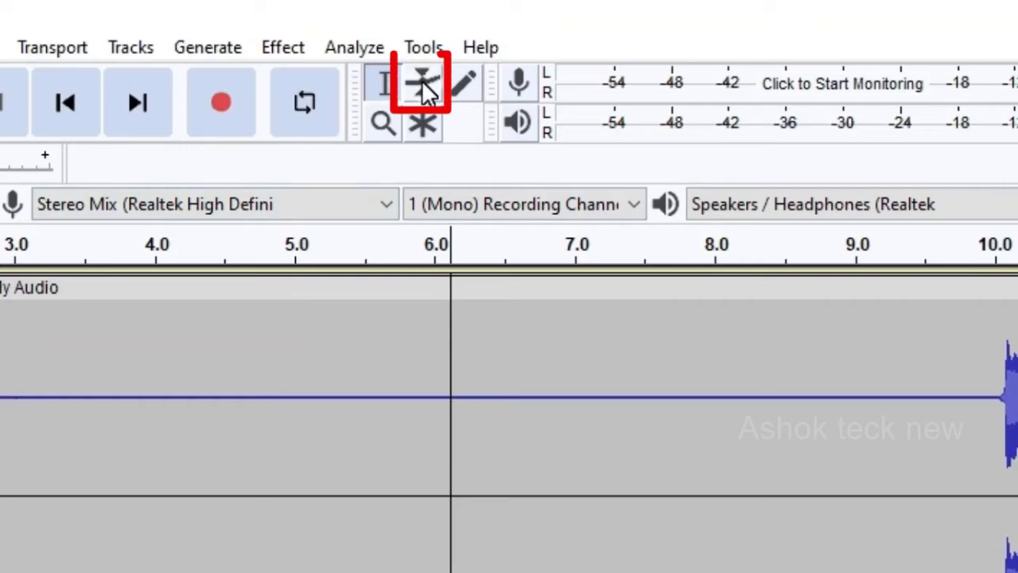
Add volume control points with the Envelope tool at about 8.8 s and 14.9 s, on either side of the first speech passage
{"action": "left_click", "coordinate": [422, 81]}
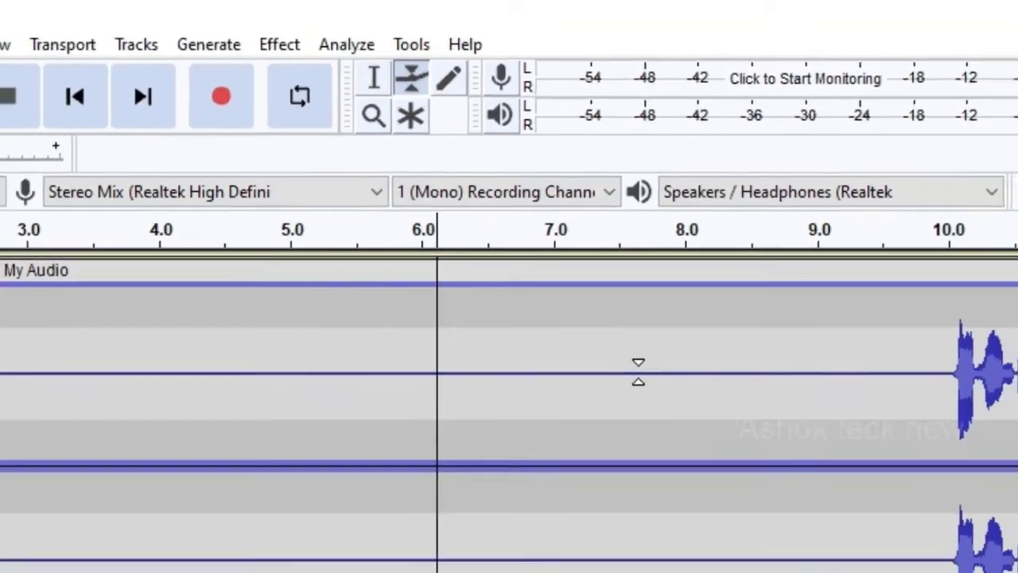
{"action": "left_click", "coordinate": [535, 207]}
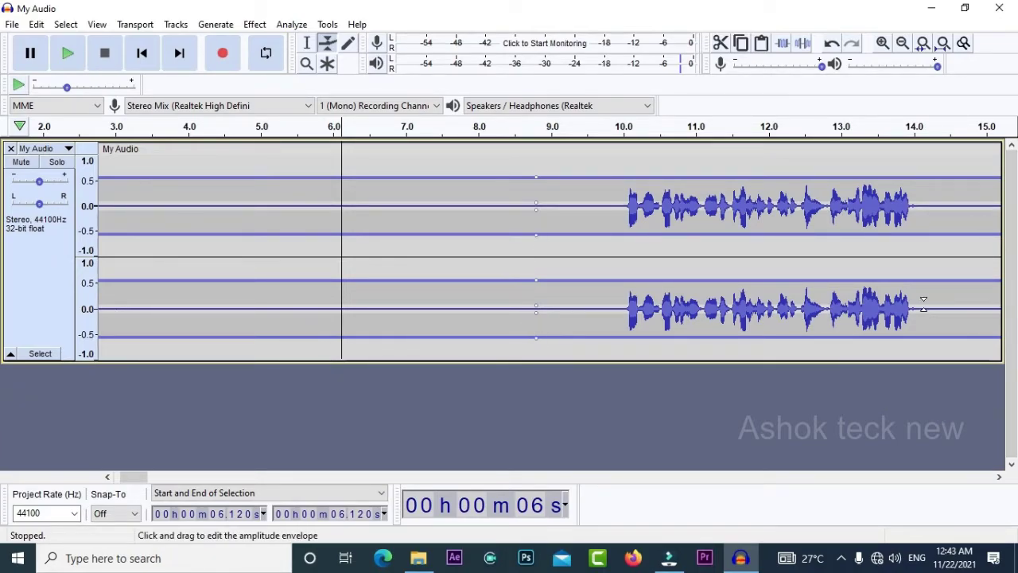
{"action": "left_click", "coordinate": [979, 206]}
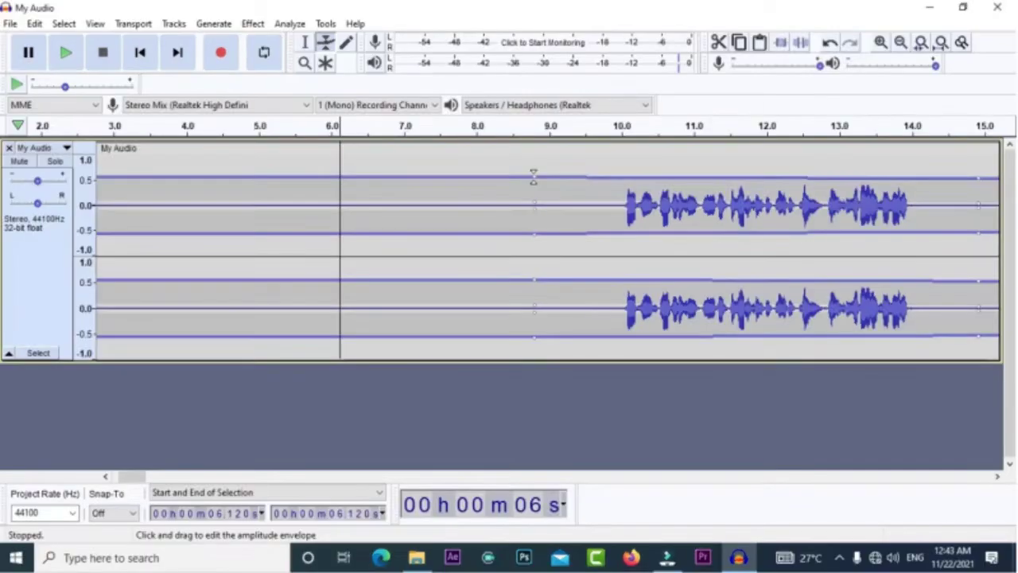
Reshape the volume envelope by raising both control points to full level, and lowering the one before the first speech passage
{"action": "left_click_drag", "start_coordinate": [531, 177], "coordinate": [546, 151]}
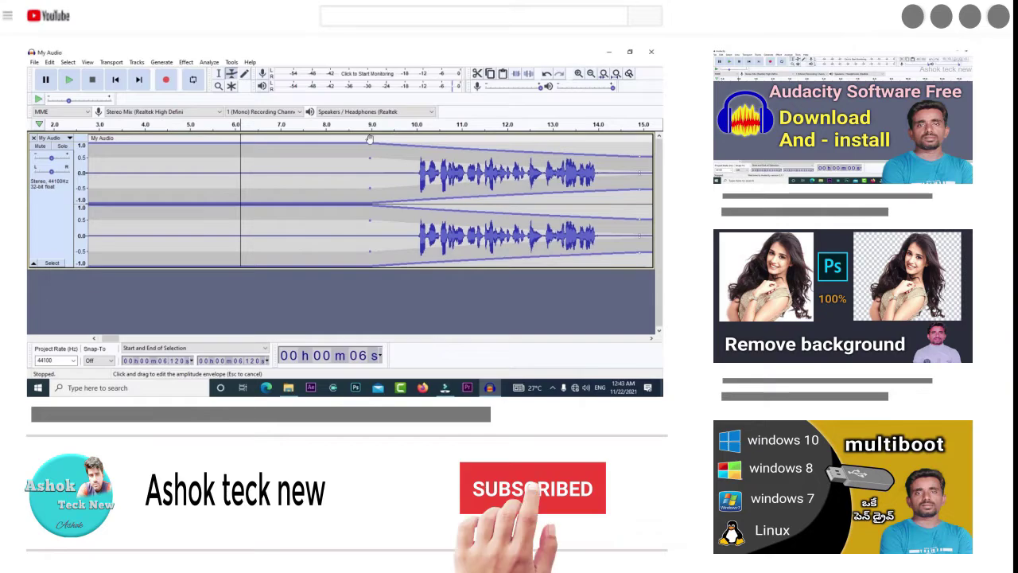
{"action": "left_click_drag", "start_coordinate": [639, 156], "coordinate": [636, 141]}
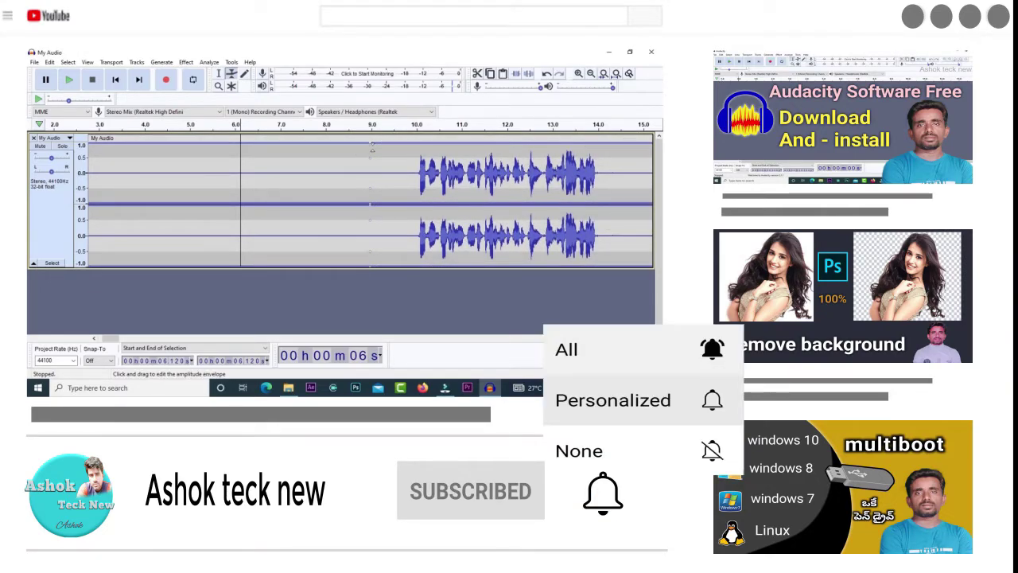
{"action": "left_click_drag", "start_coordinate": [371, 143], "coordinate": [409, 173]}
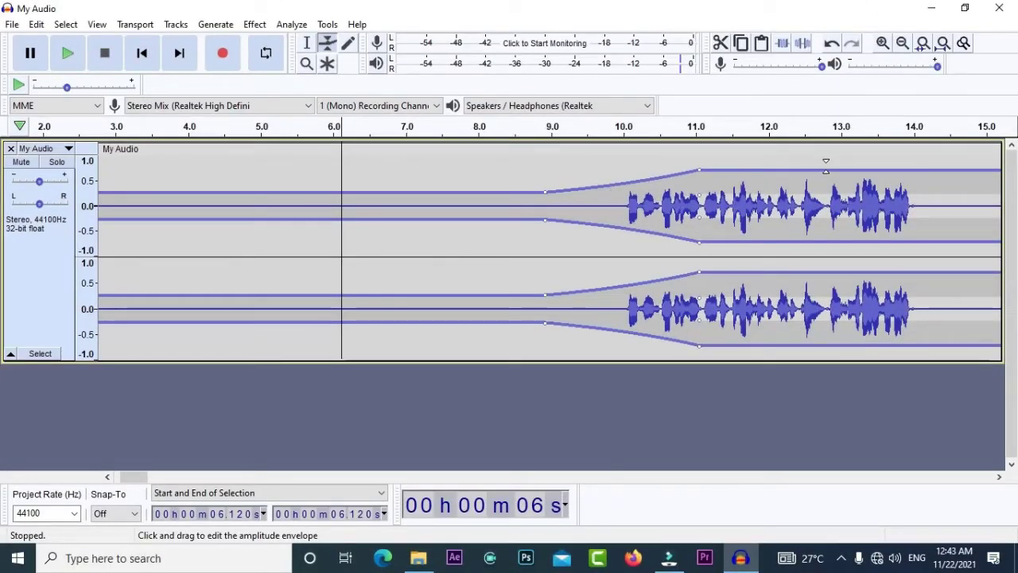
{"action": "left_click", "coordinate": [825, 165]}
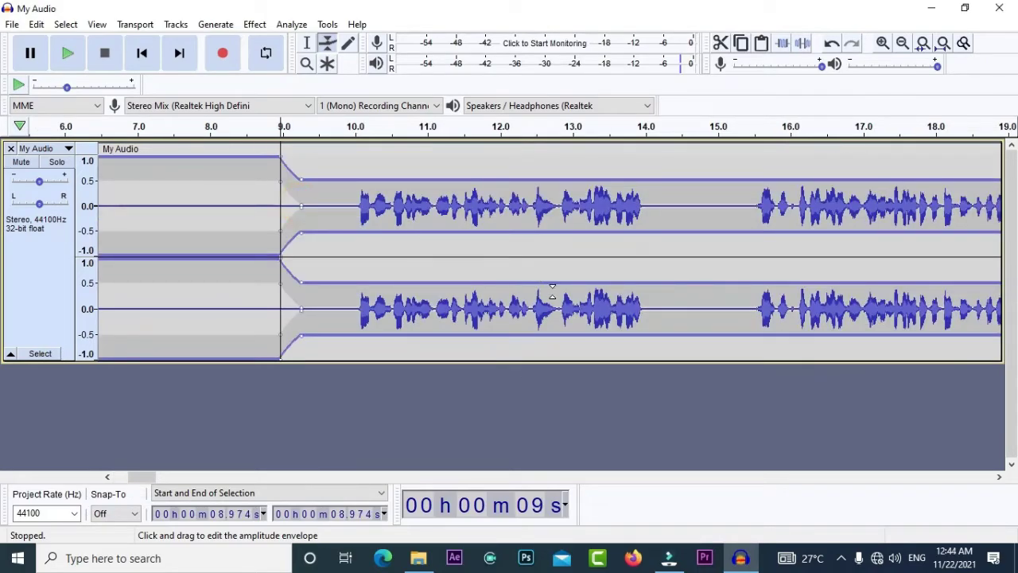
Add an envelope point in the pause at about 15 s, and lower the volume of the speech between about 9.3 and 15.2 s
{"action": "left_click", "coordinate": [719, 202]}
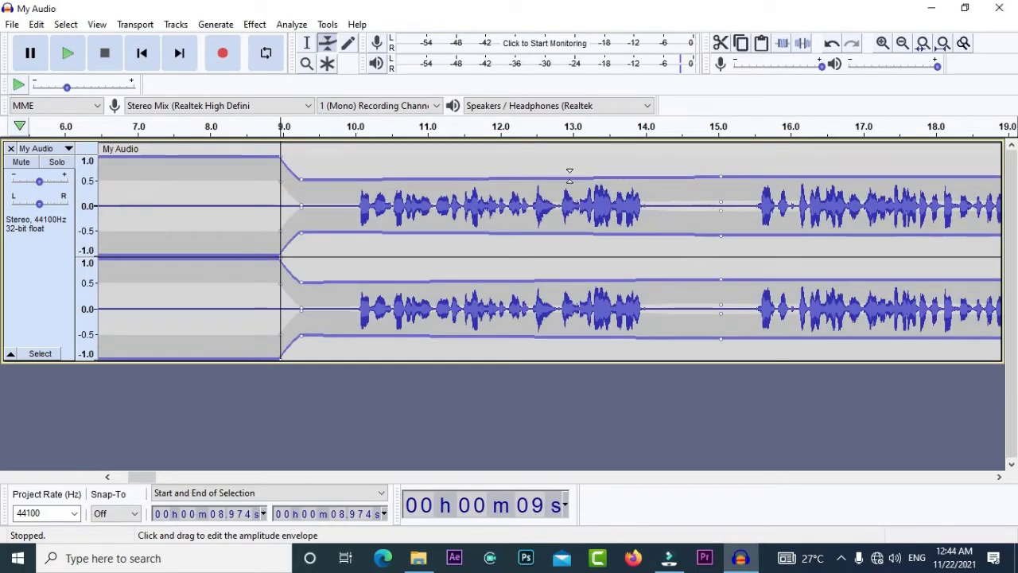
{"action": "left_click_drag", "start_coordinate": [696, 181], "coordinate": [729, 185]}
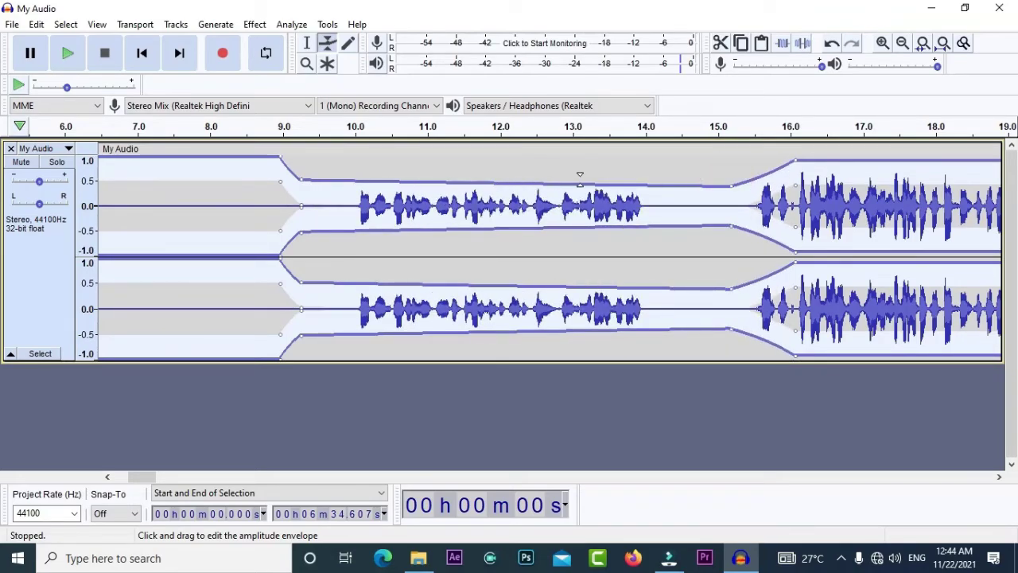
{"action": "left_click_drag", "start_coordinate": [303, 178], "coordinate": [301, 185]}
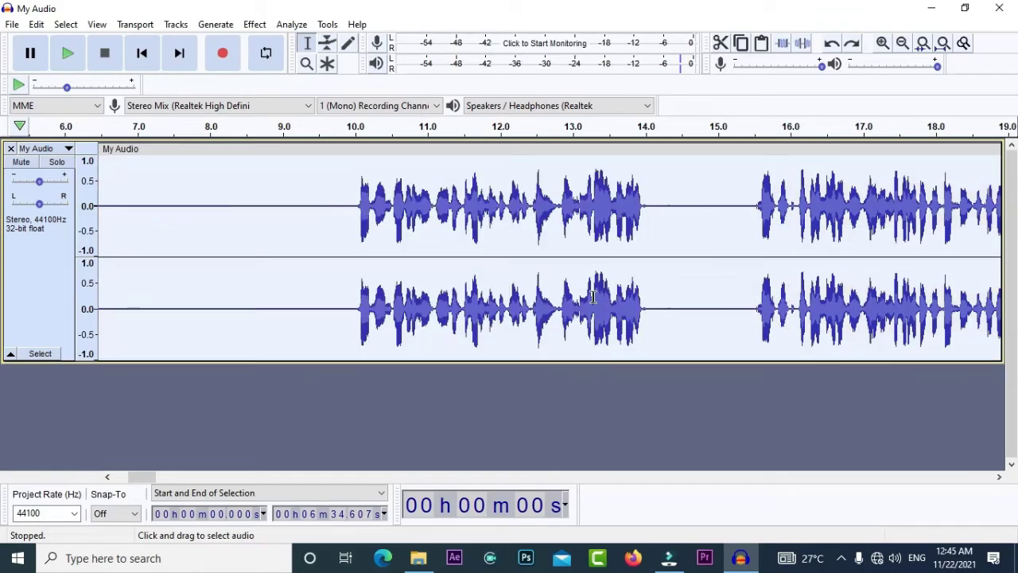
Select the entire My Audio track and start exporting it as an MP3 file
{"action": "left_click", "coordinate": [315, 223]}
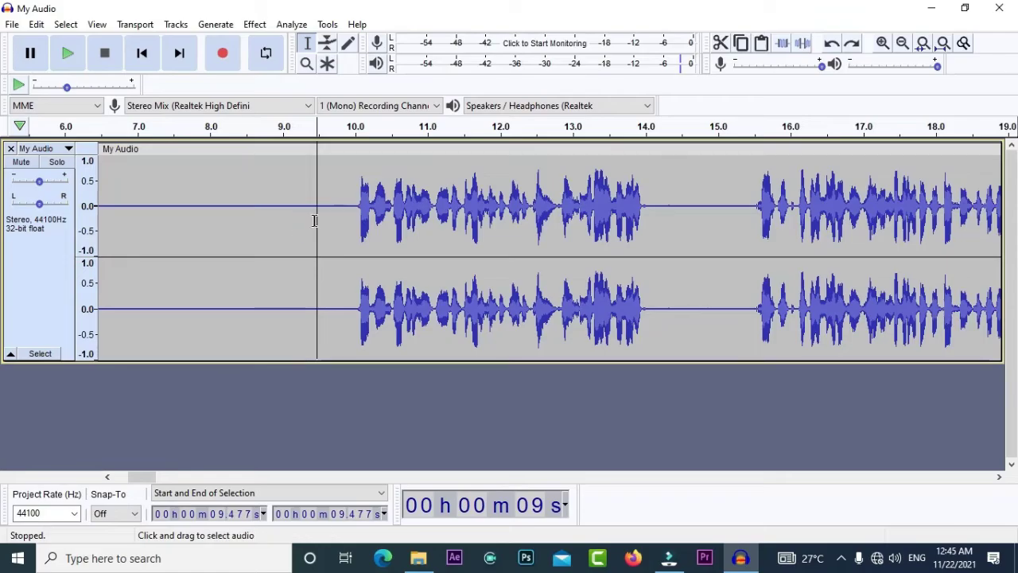
{"action": "key", "text": "ctrl+a"}
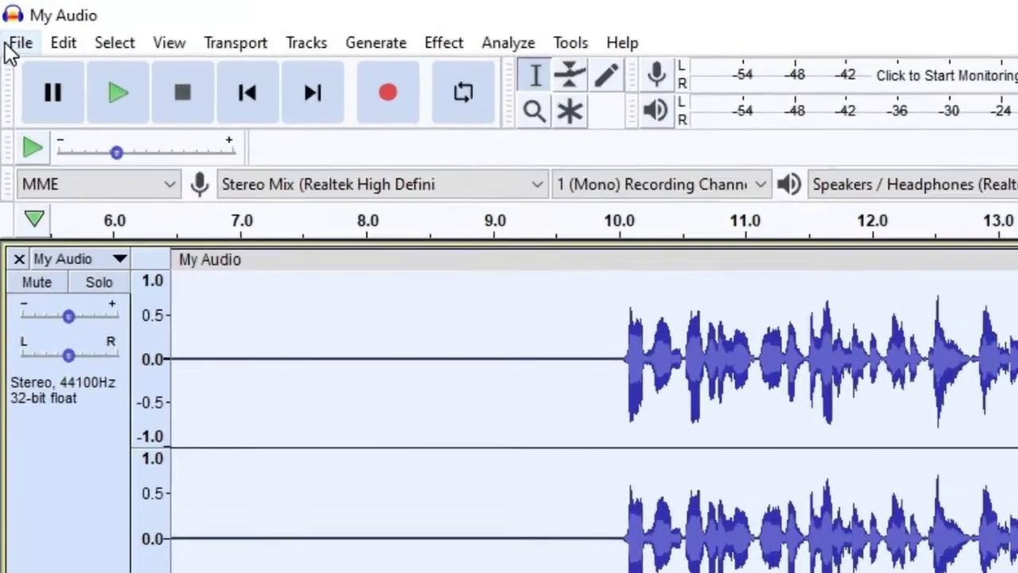
{"action": "left_click", "coordinate": [10, 25]}
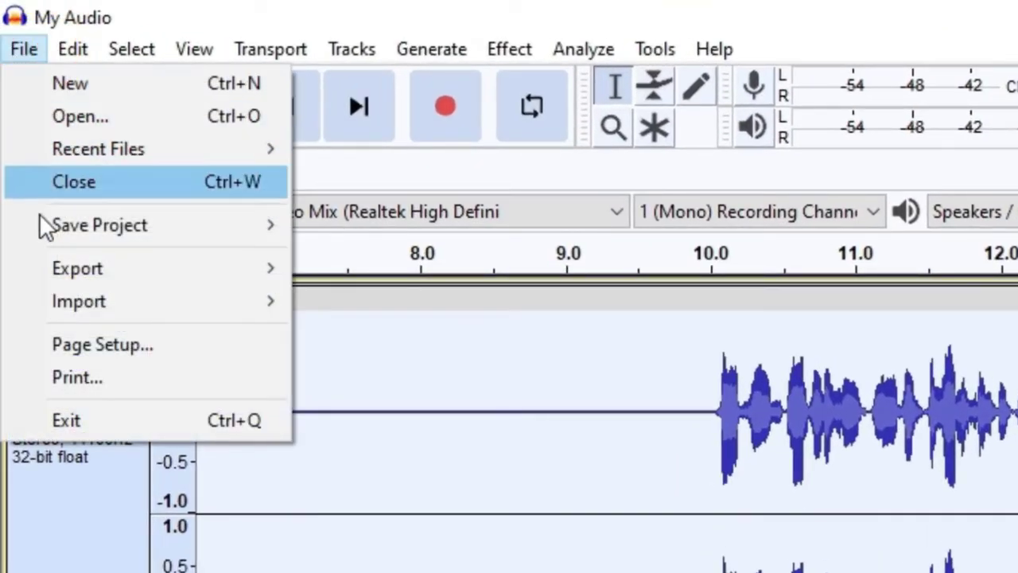
{"action": "mouse_move", "coordinate": [89, 288]}
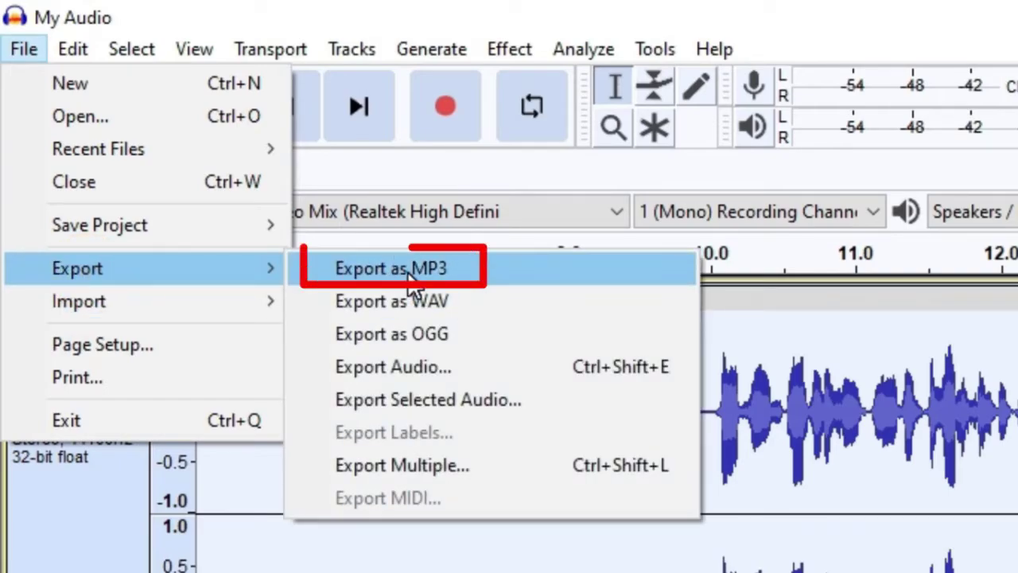
{"action": "left_click", "coordinate": [407, 271]}
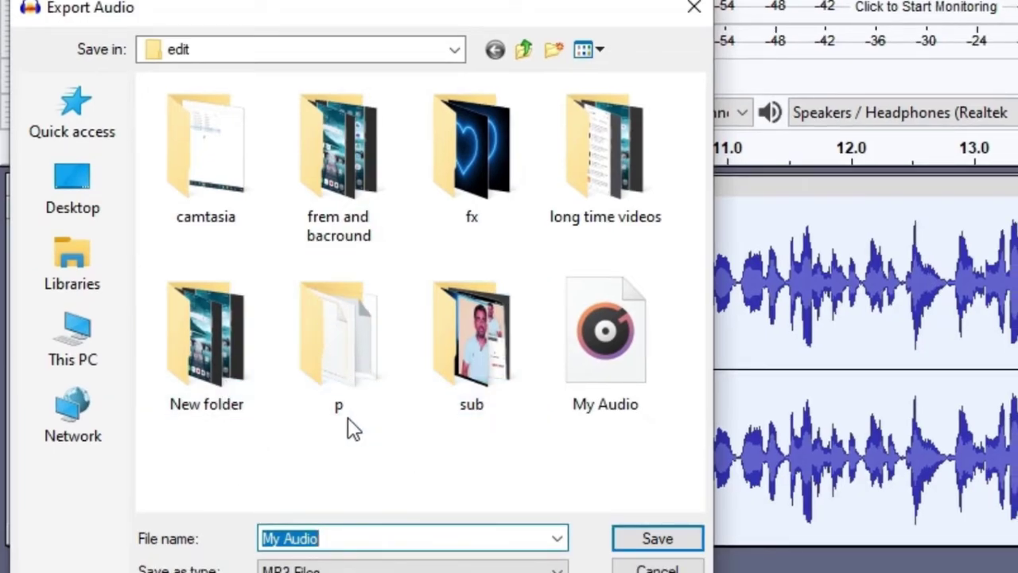
Browse the Desktop and the drives and folders of This PC as possible save locations for the export
{"action": "left_click", "coordinate": [92, 193]}
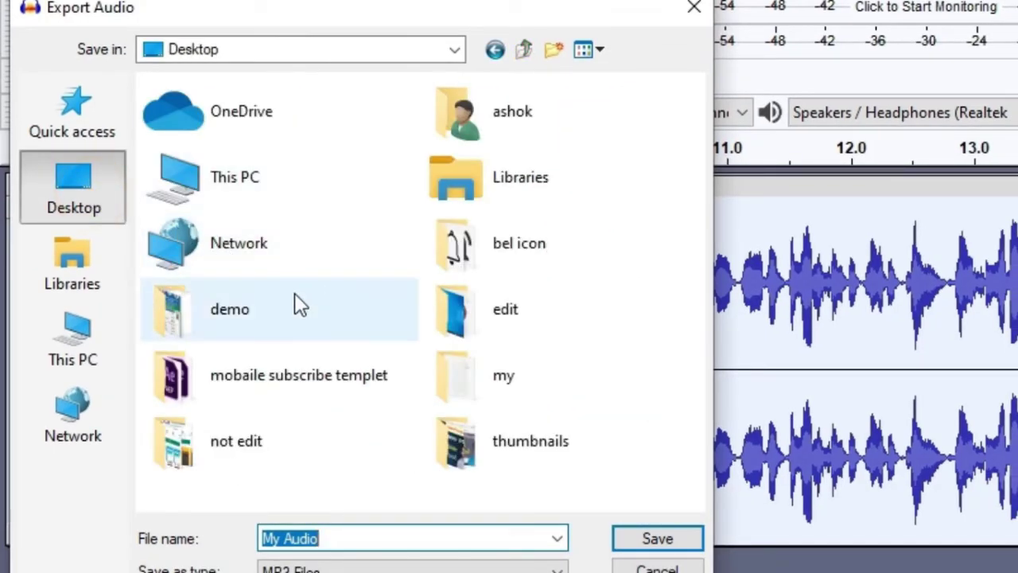
{"action": "left_click", "coordinate": [98, 334]}
{"action": "scroll", "coordinate": [352, 409], "scroll_direction": "down", "scroll_amount": 5}
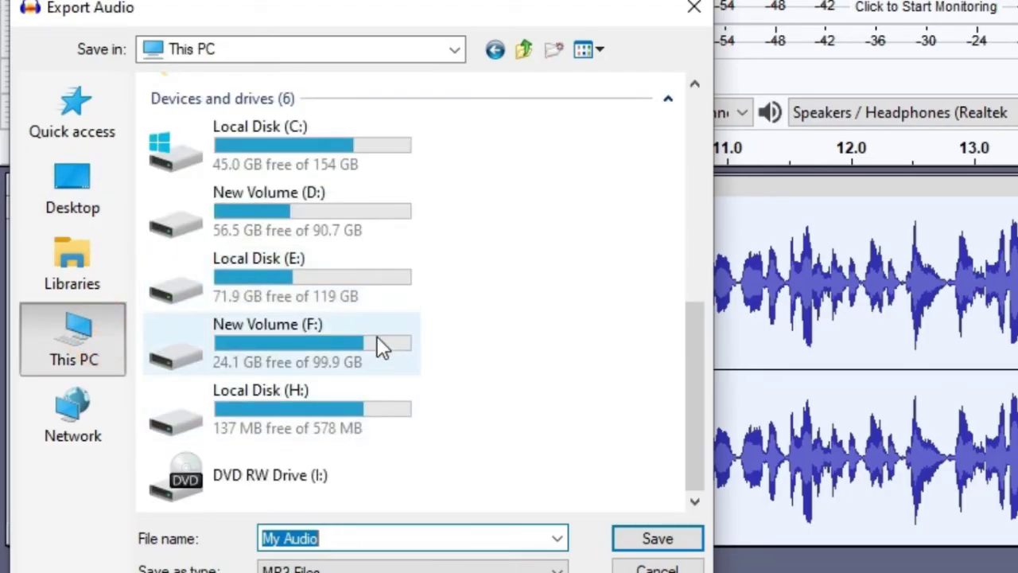
{"action": "scroll", "coordinate": [430, 333], "scroll_direction": "up", "scroll_amount": 4}
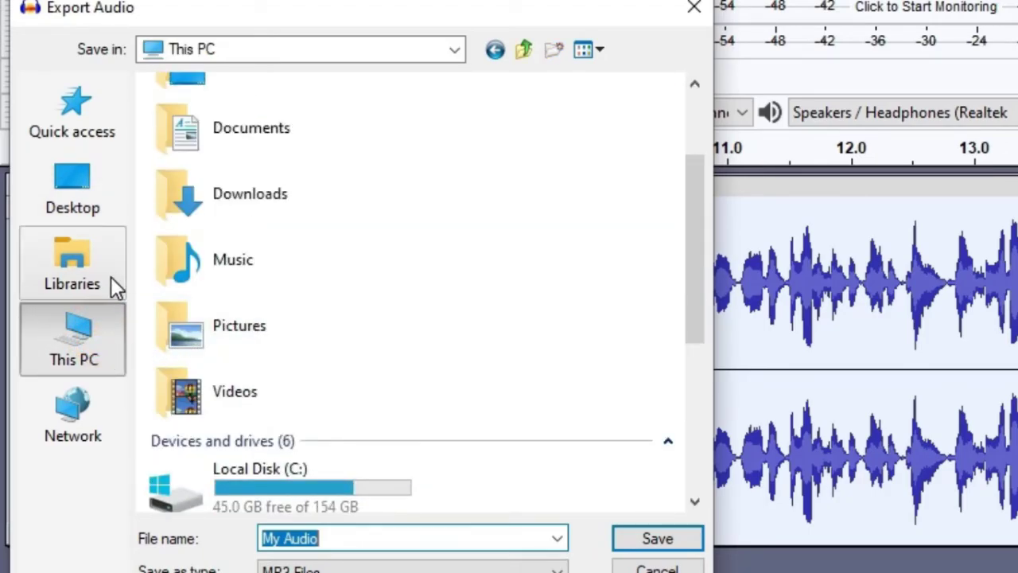
Export the MP3 as My Audio 1 into the edit folder on the Desktop, accepting the metadata tags as they are
{"action": "left_click", "coordinate": [104, 194]}
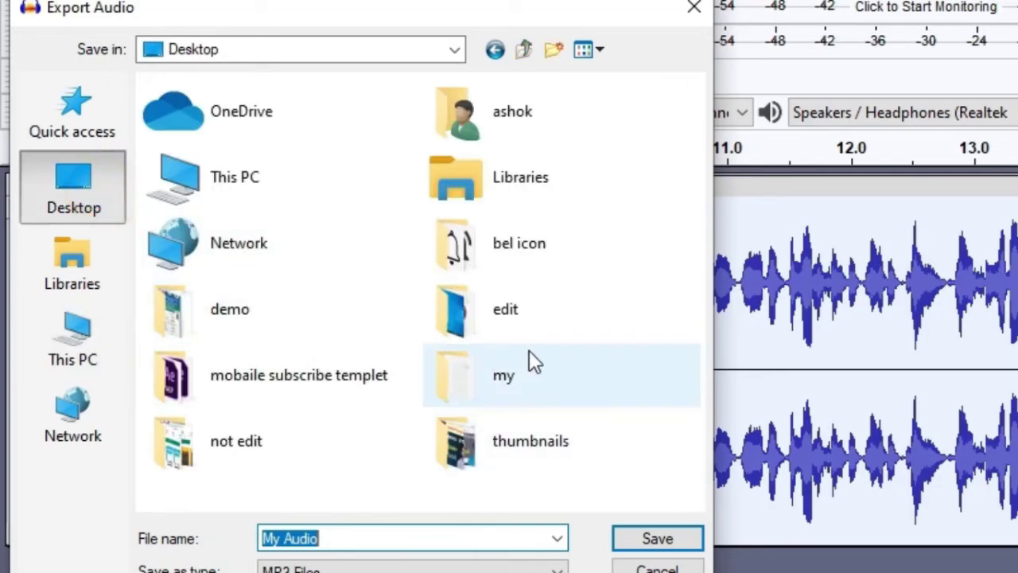
{"action": "double_click", "coordinate": [545, 322]}
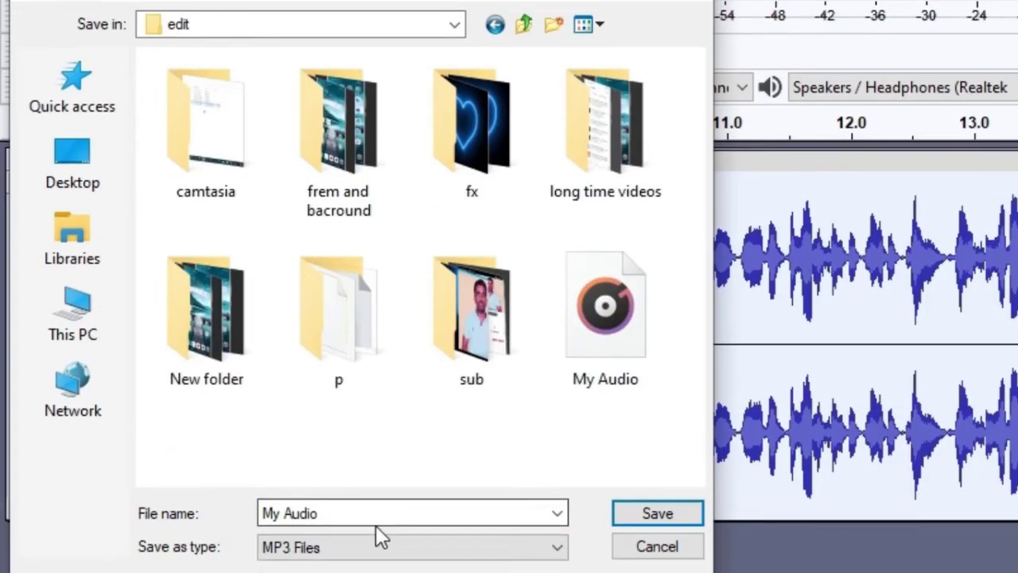
{"action": "left_click", "coordinate": [382, 538]}
{"action": "type", "text": "1"}
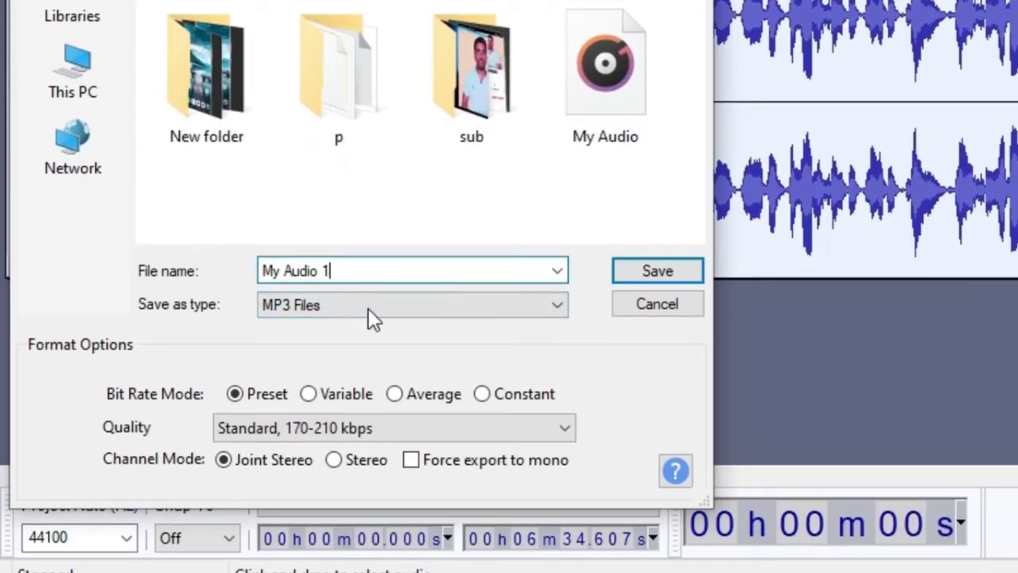
{"action": "left_click", "coordinate": [686, 271]}
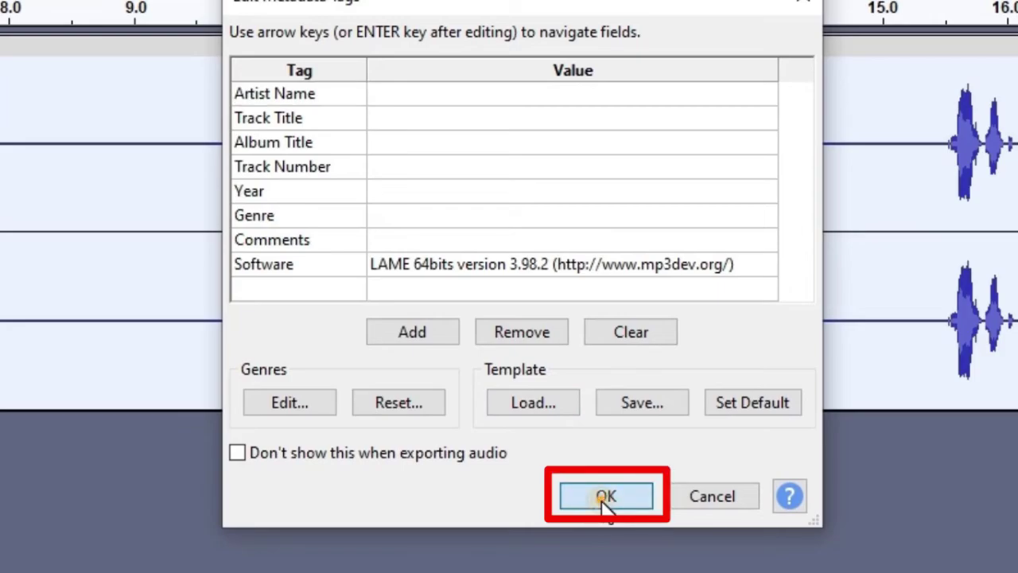
{"action": "left_click", "coordinate": [602, 500]}
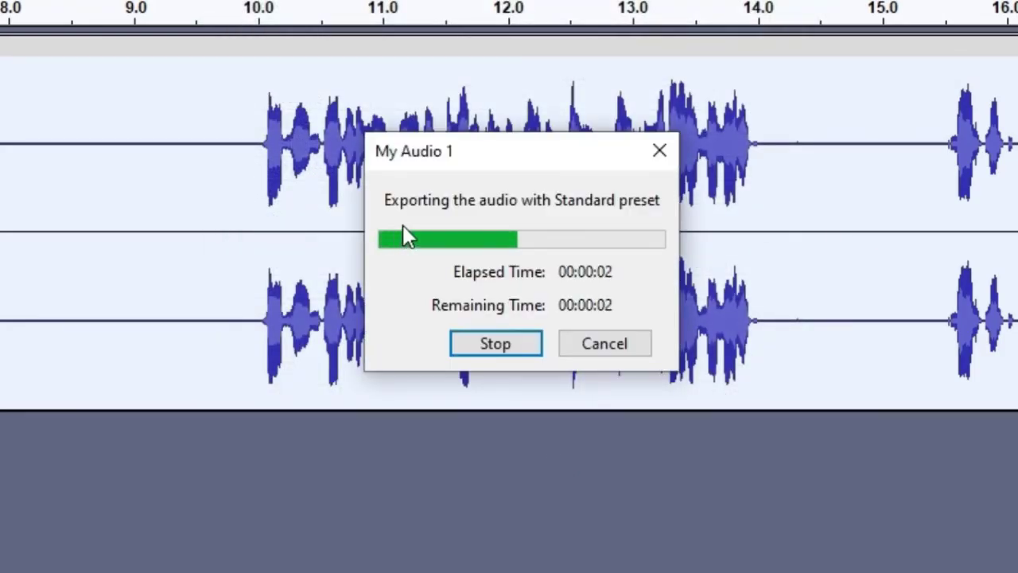